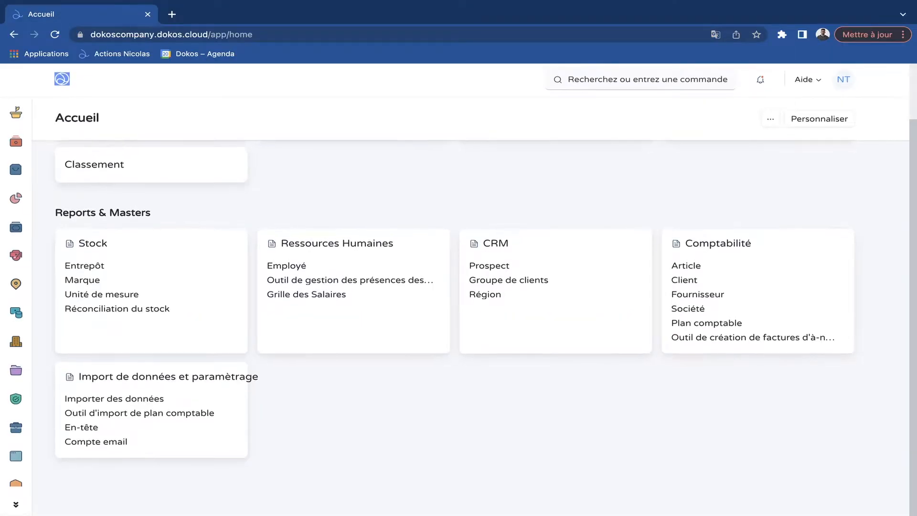
Open the Dokoboard article from the article list and review its stock and production settings
{"action": "scroll", "coordinate": [478, 287], "scroll_direction": "up", "scroll_amount": 2}
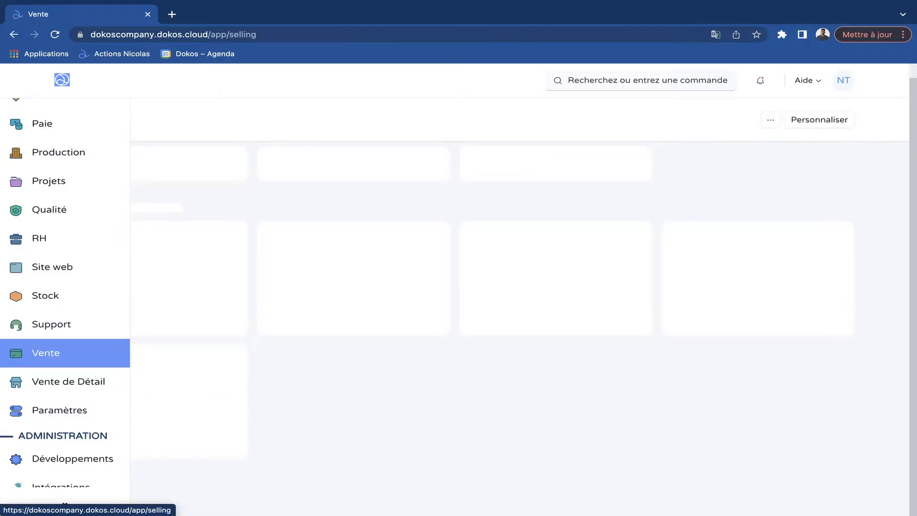
{"action": "scroll", "coordinate": [453, 311], "scroll_direction": "down", "scroll_amount": 3}
{"action": "left_click", "coordinate": [114, 266]}
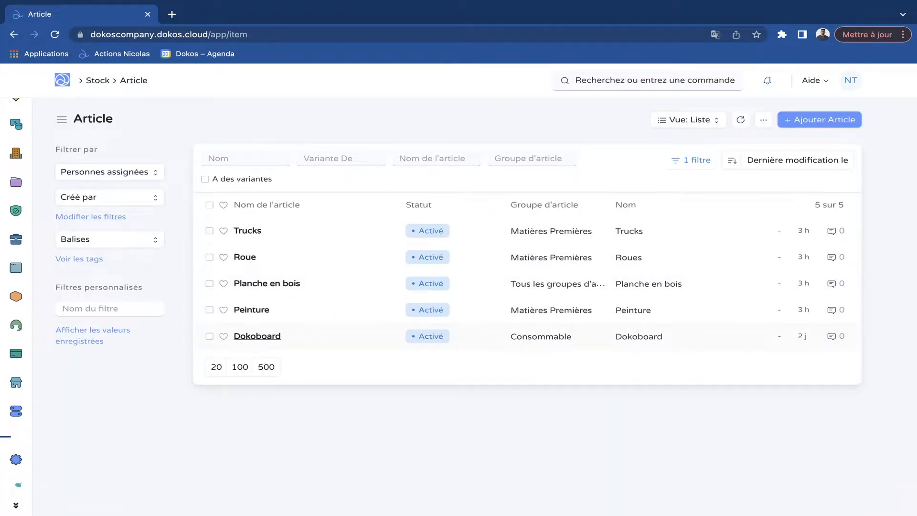
{"action": "left_click", "coordinate": [257, 336]}
{"action": "scroll", "coordinate": [523, 329], "scroll_direction": "down", "scroll_amount": 10}
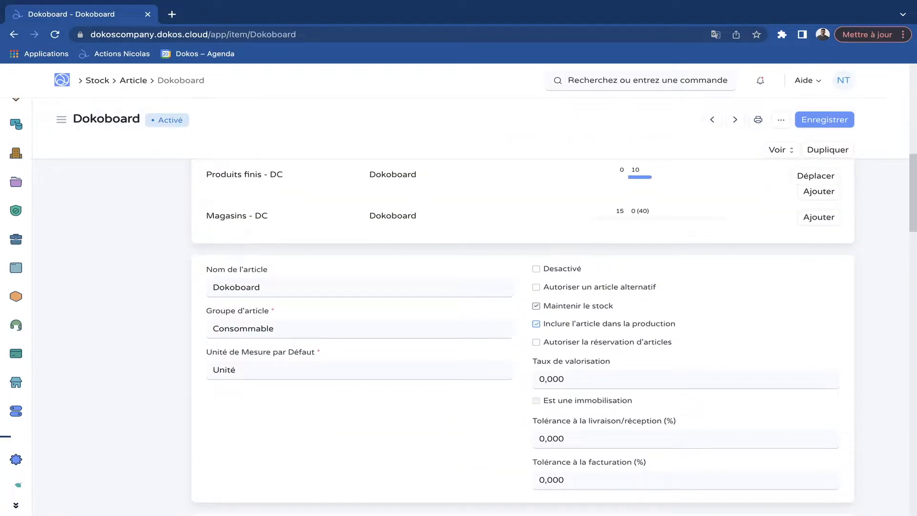
Return to the article list, open the Trucks article and review its article group, unit and production settings
{"action": "left_click", "coordinate": [134, 80]}
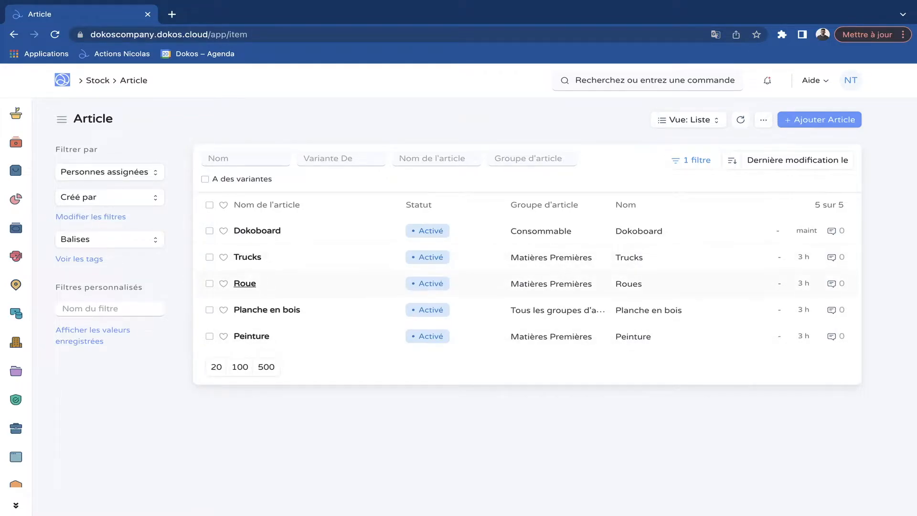
{"action": "left_click", "coordinate": [249, 257]}
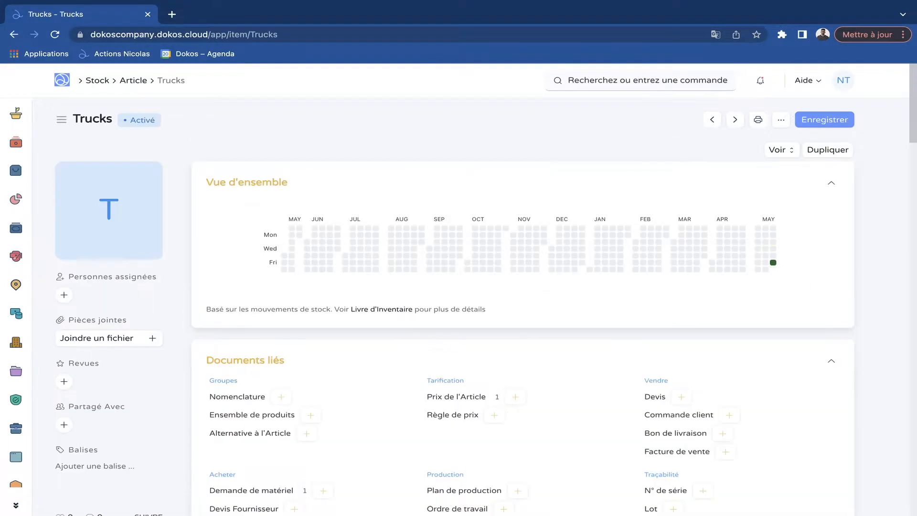
{"action": "scroll", "coordinate": [344, 258], "scroll_direction": "down", "scroll_amount": 12}
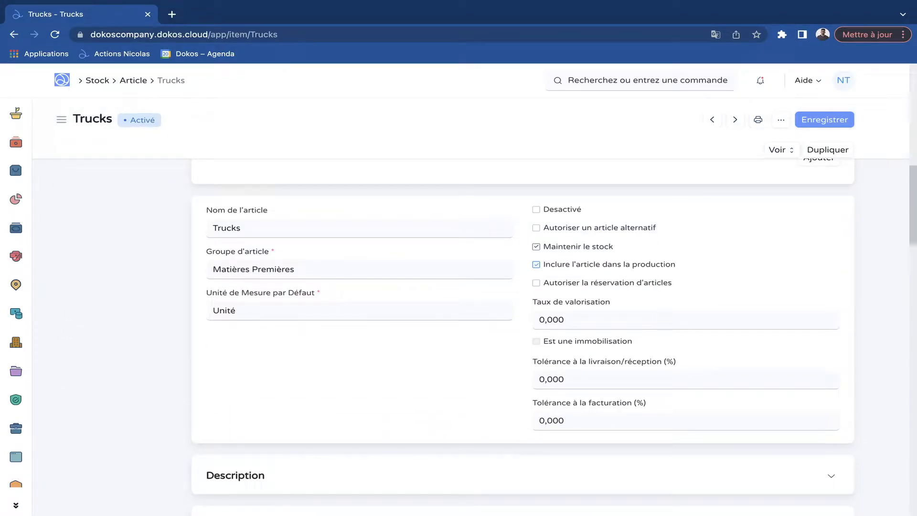
{"action": "scroll", "coordinate": [523, 335], "scroll_direction": "down", "scroll_amount": 2}
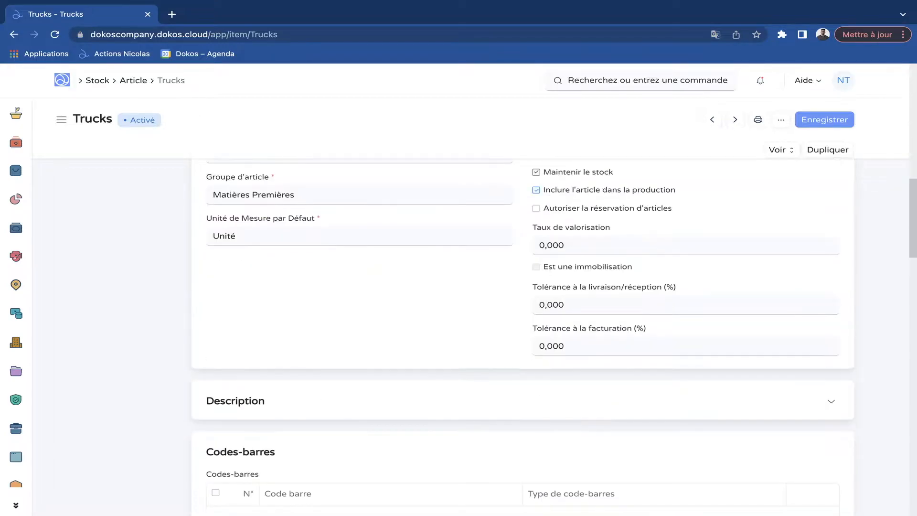
Open the item price linked to the Trucks article and check its price list details
{"action": "scroll", "coordinate": [523, 334], "scroll_direction": "up", "scroll_amount": 10}
{"action": "scroll", "coordinate": [456, 256], "scroll_direction": "up", "scroll_amount": 3}
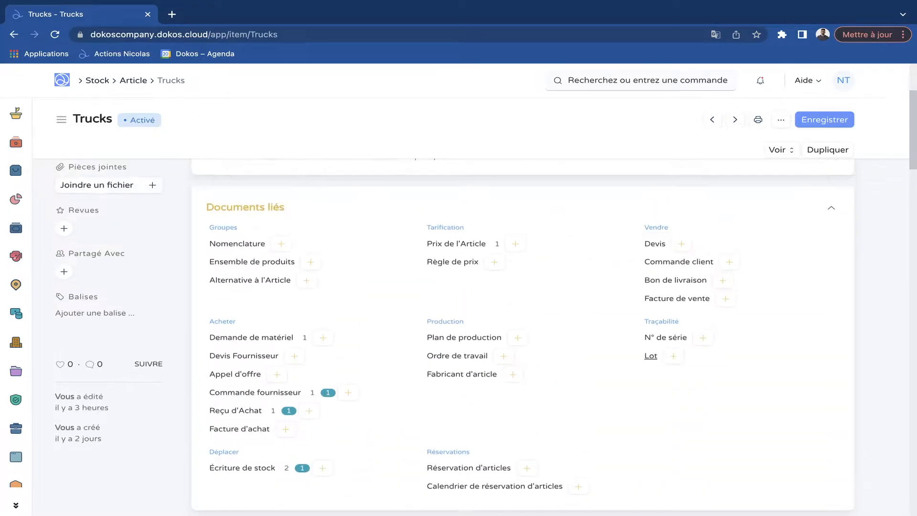
{"action": "left_click", "coordinate": [456, 256]}
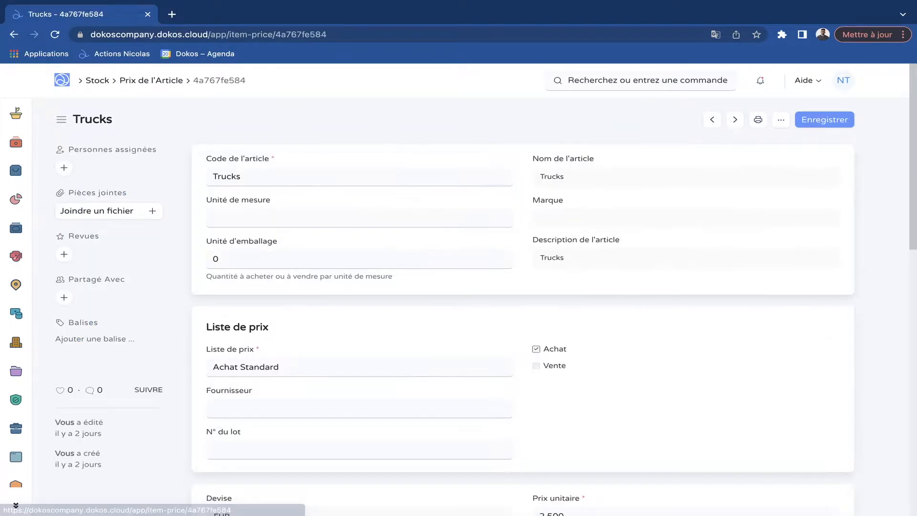
{"action": "scroll", "coordinate": [523, 330], "scroll_direction": "down", "scroll_amount": 1}
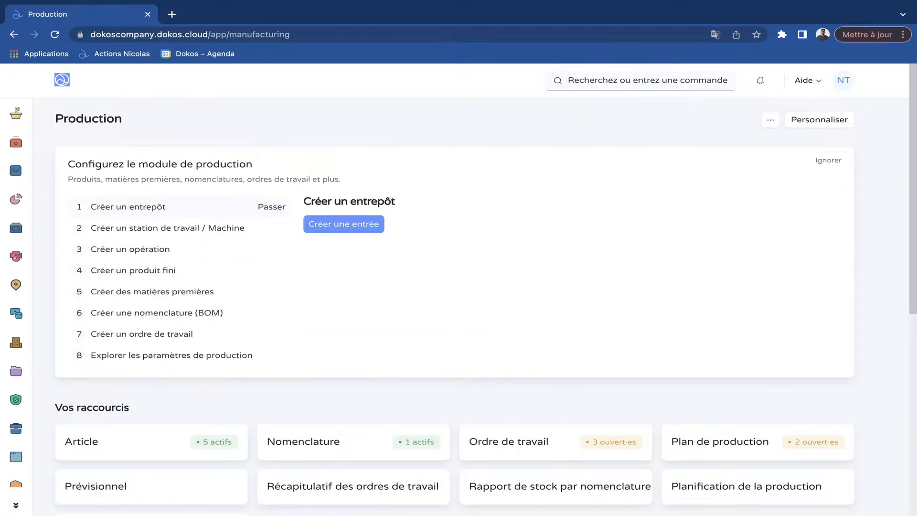
Go from the Production workspace to the Vente workspace and open its customer orders (Commande client)
{"action": "scroll", "coordinate": [459, 287], "scroll_direction": "down", "scroll_amount": 5}
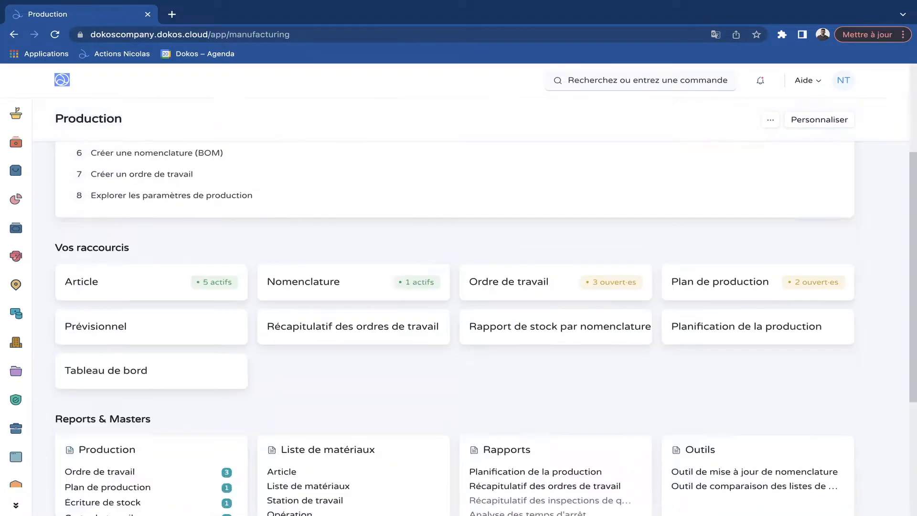
{"action": "mouse_move", "coordinate": [17, 342]}
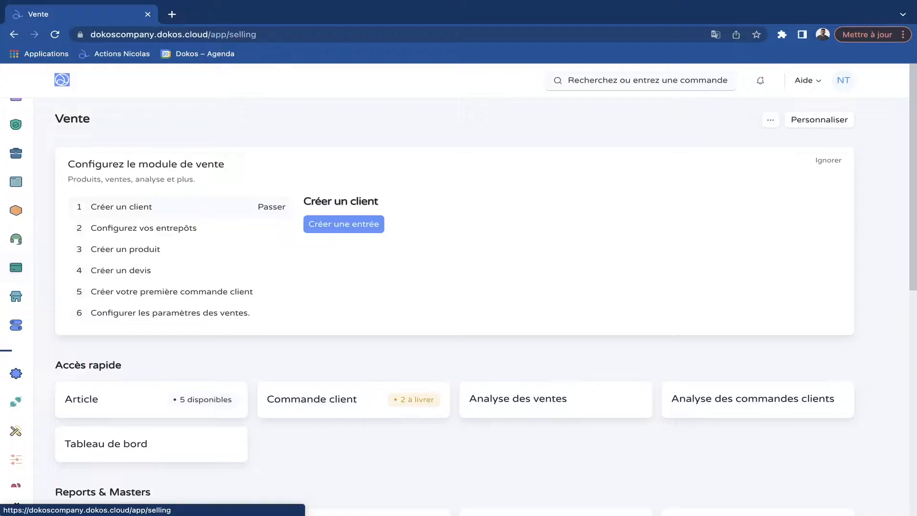
{"action": "scroll", "coordinate": [153, 369], "scroll_direction": "down", "scroll_amount": 5}
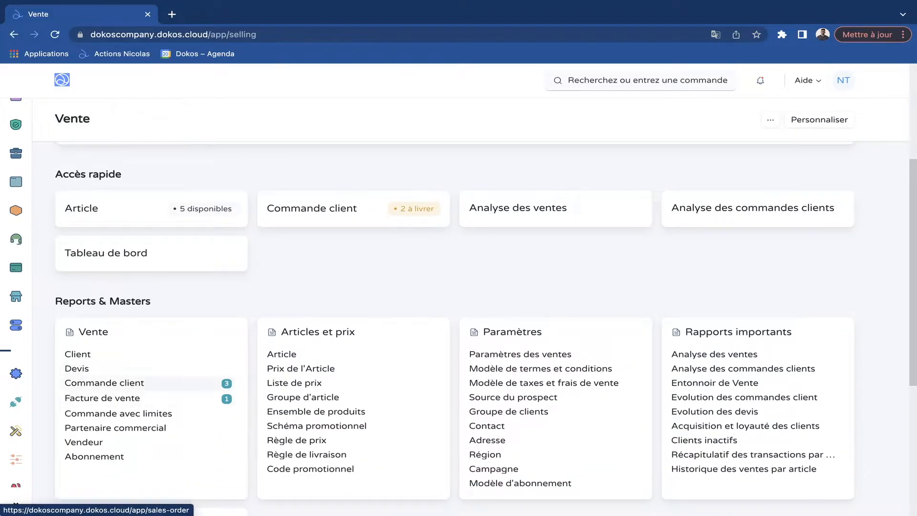
{"action": "scroll", "coordinate": [105, 382], "scroll_direction": "down", "scroll_amount": 2}
{"action": "left_click", "coordinate": [105, 286]}
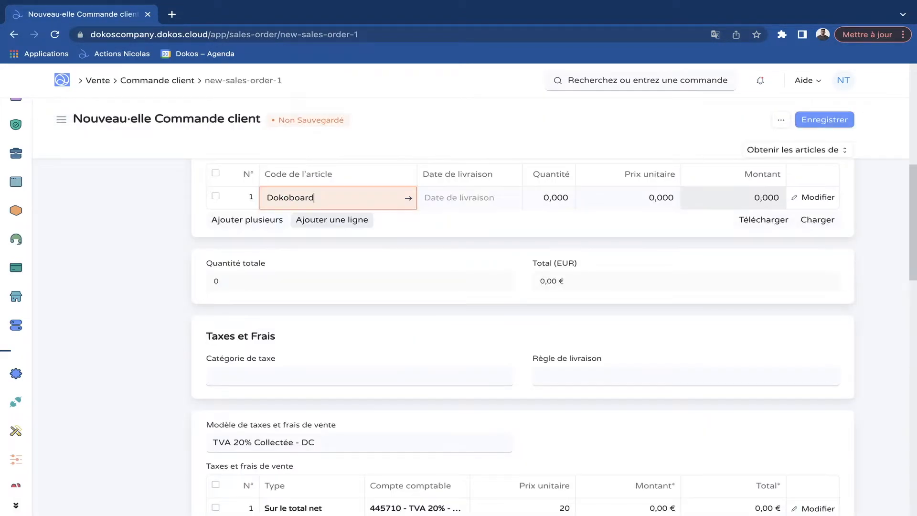
Fill the new customer order's Dokoboard line with delivery date 25/05/2022 and quantity 10
{"action": "key", "text": "Tab"}
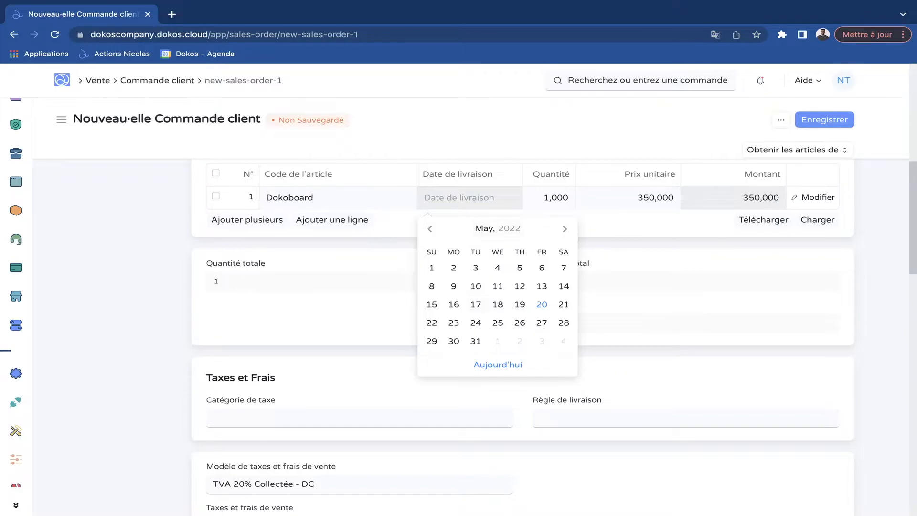
{"action": "left_click", "coordinate": [498, 323]}
{"action": "scroll", "coordinate": [522, 335], "scroll_direction": "up", "scroll_amount": 2}
{"action": "left_click", "coordinate": [561, 275]}
{"action": "type", "text": "10"}
Save and validate the customer order for 10 Dokoboards, and dismiss the notification
{"action": "key", "text": "ctrl+s"}
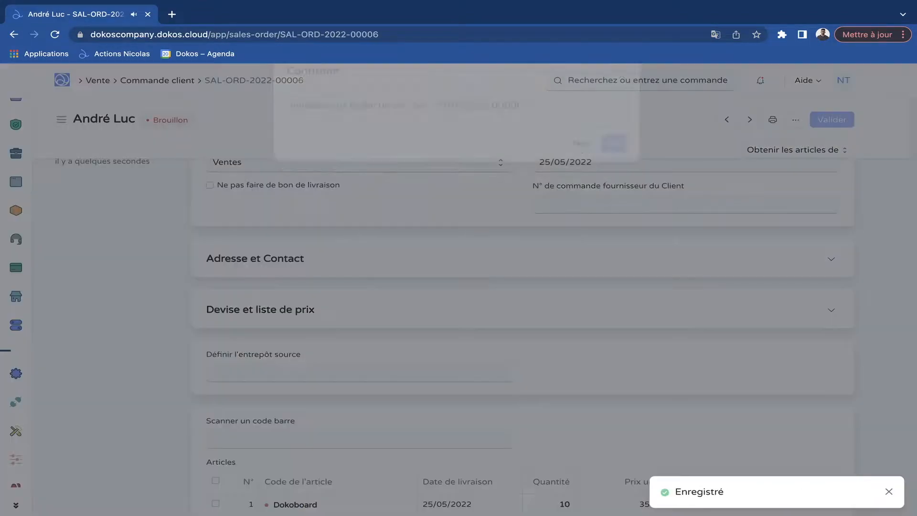
{"action": "left_click", "coordinate": [613, 170]}
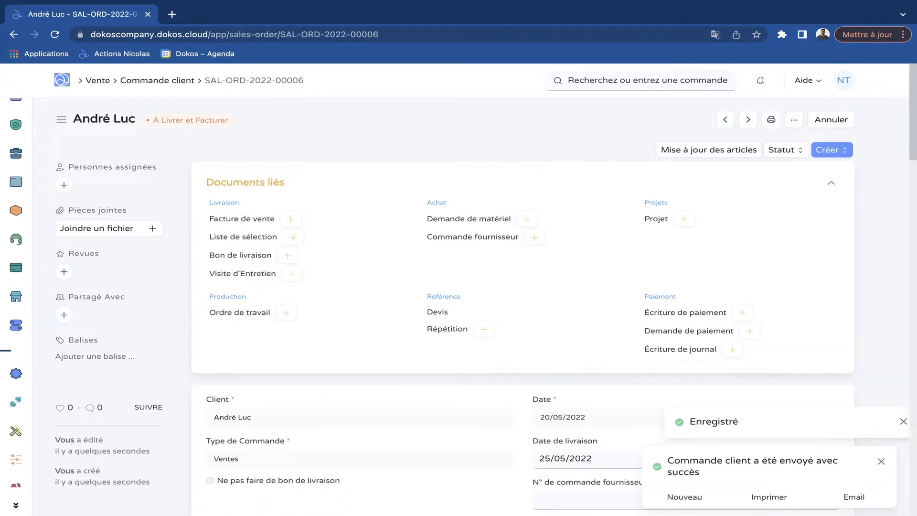
{"action": "left_click", "coordinate": [881, 461]}
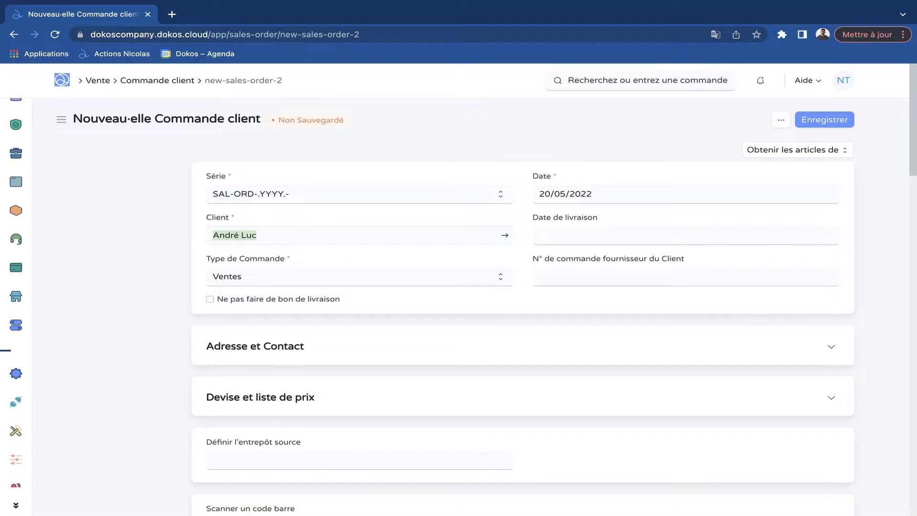
Replace the customer on the second, unsaved customer order with a different existing customer
{"action": "key", "text": "BackSpace"}
{"action": "key", "text": "Down"}
{"action": "key", "text": "Return"}
Set the second order's Dokoboard line to quantity 5 with delivery date 29/05/2022
{"action": "scroll", "coordinate": [525, 311], "scroll_direction": "down", "scroll_amount": 7}
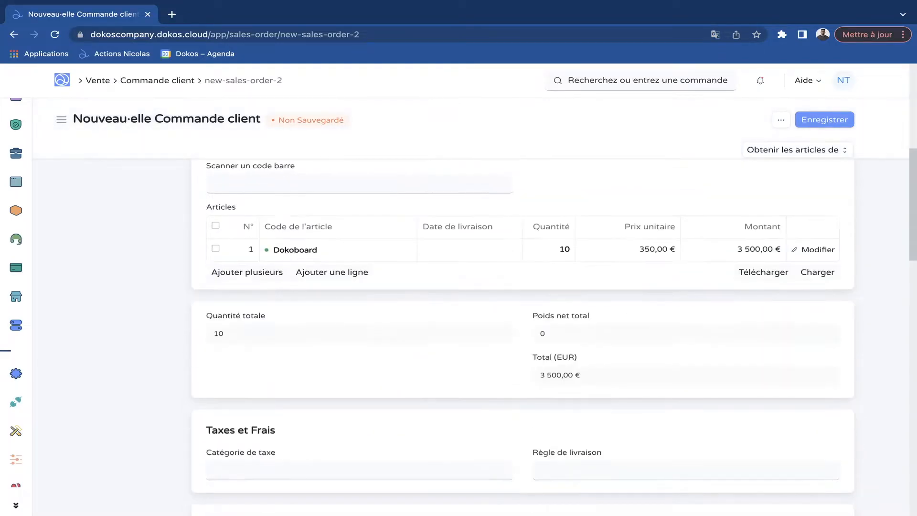
{"action": "left_click", "coordinate": [555, 234]}
{"action": "type", "text": "5"}
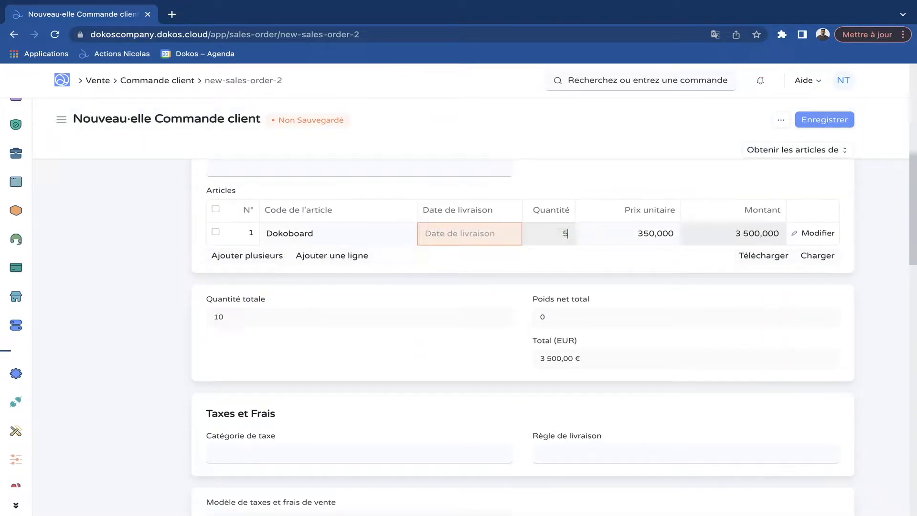
{"action": "key", "text": "shift+Tab"}
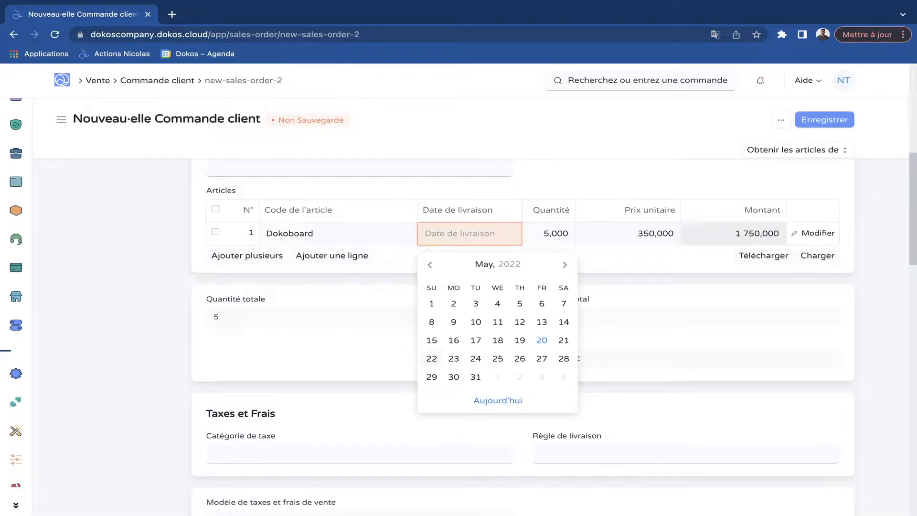
{"action": "left_click", "coordinate": [432, 377]}
Save and validate the second customer order for 5 Dokoboards
{"action": "key", "text": "super+s"}
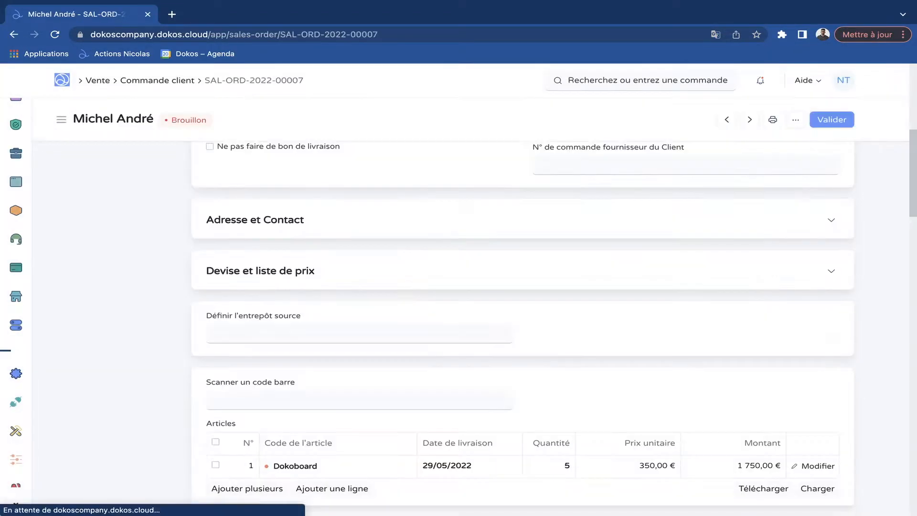
{"action": "key", "text": "super+s"}
{"action": "key", "text": "Return"}
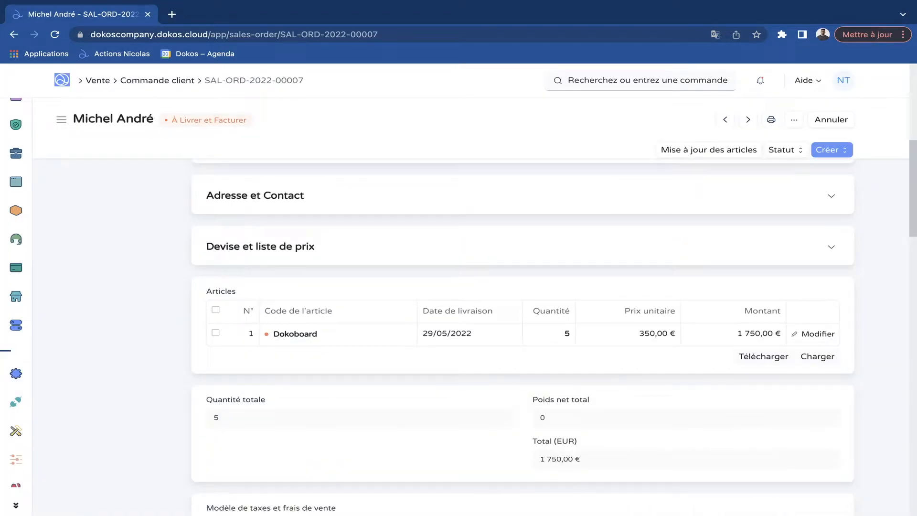
{"action": "scroll", "coordinate": [522, 310], "scroll_direction": "up", "scroll_amount": 5}
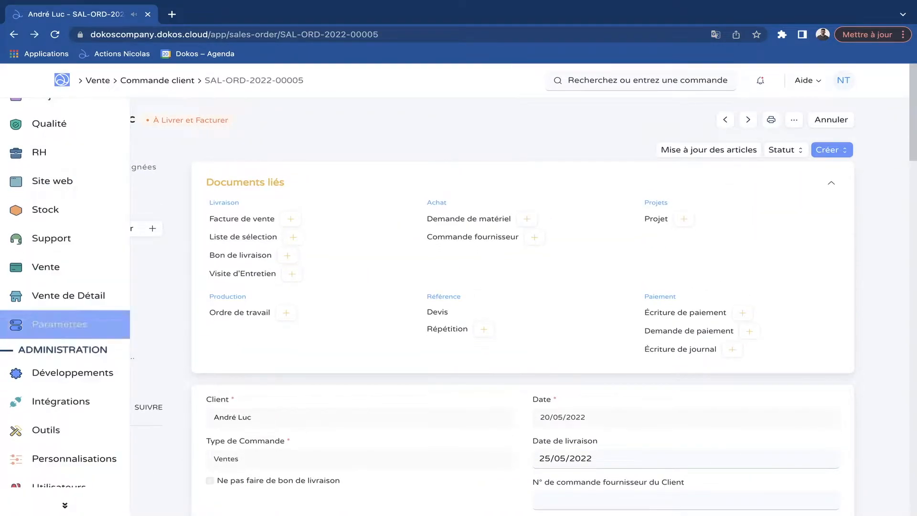
Open the production plans in the Production workspace and add a new Plan de production
{"action": "scroll", "coordinate": [48, 229], "scroll_direction": "up", "scroll_amount": 3}
{"action": "left_click", "coordinate": [47, 230]}
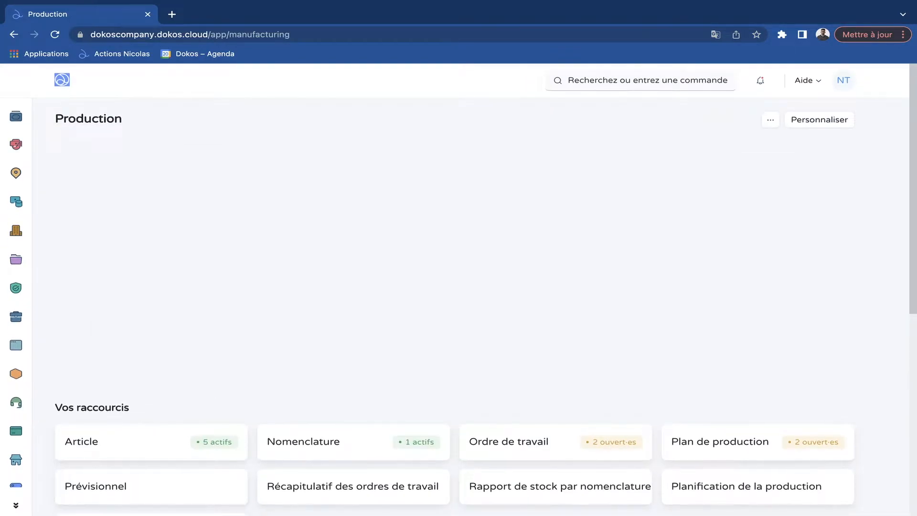
{"action": "scroll", "coordinate": [471, 306], "scroll_direction": "down", "scroll_amount": 6}
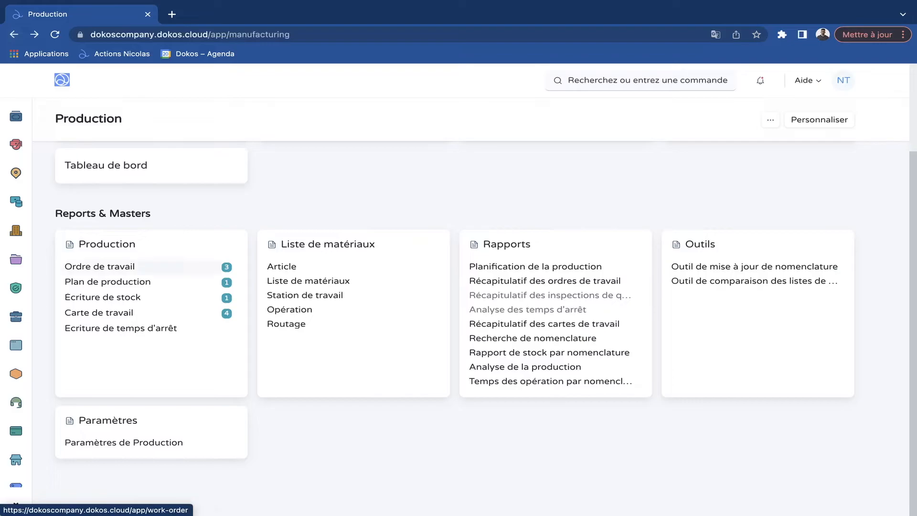
{"action": "left_click", "coordinate": [105, 281]}
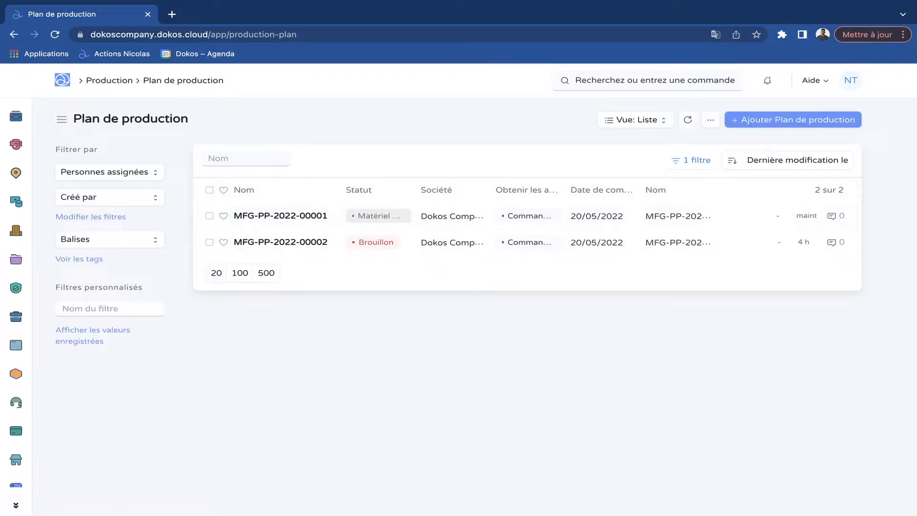
{"action": "left_click", "coordinate": [793, 119]}
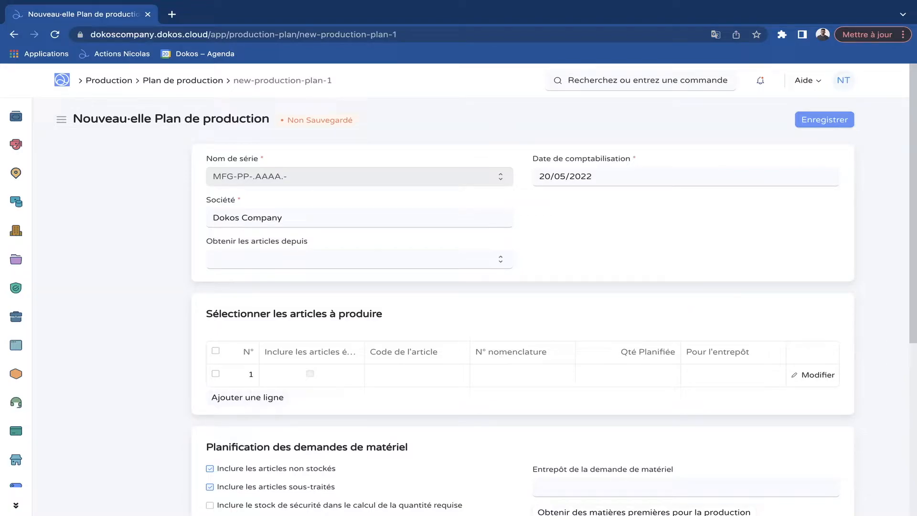
Set the new production plan to obtain its articles from Commande client
{"action": "scroll", "coordinate": [474, 290], "scroll_direction": "down", "scroll_amount": 1}
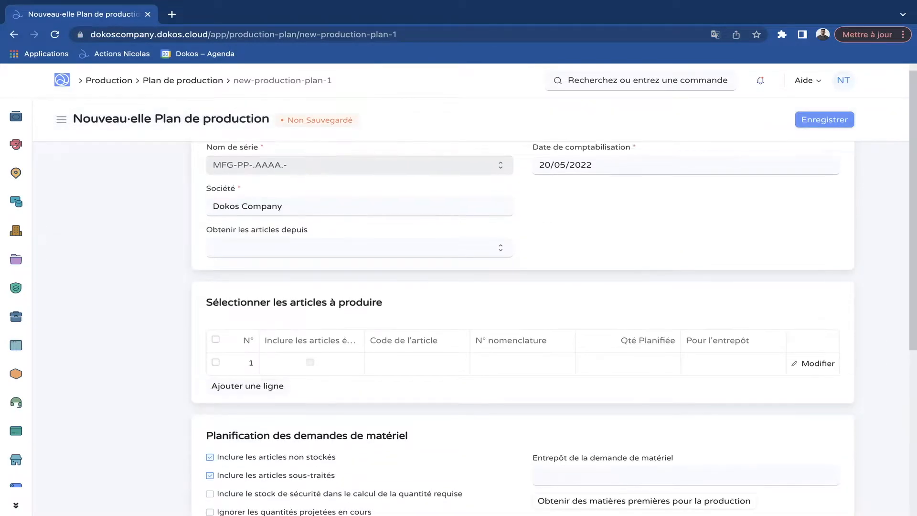
{"action": "scroll", "coordinate": [243, 258], "scroll_direction": "up", "scroll_amount": 1}
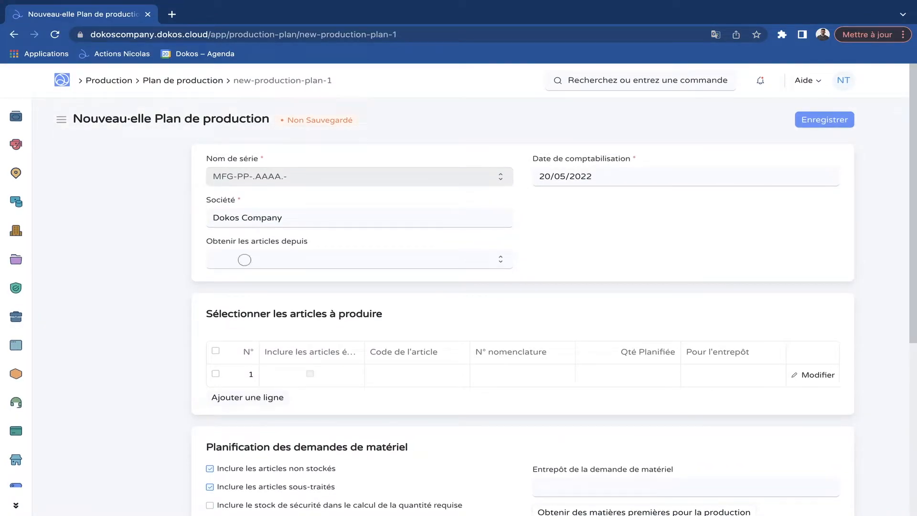
{"action": "left_click", "coordinate": [244, 258]}
{"action": "left_click", "coordinate": [252, 274]}
Filter the plan's customer orders by article code Dokoboard with today's date as the start date
{"action": "scroll", "coordinate": [252, 273], "scroll_direction": "down", "scroll_amount": 5}
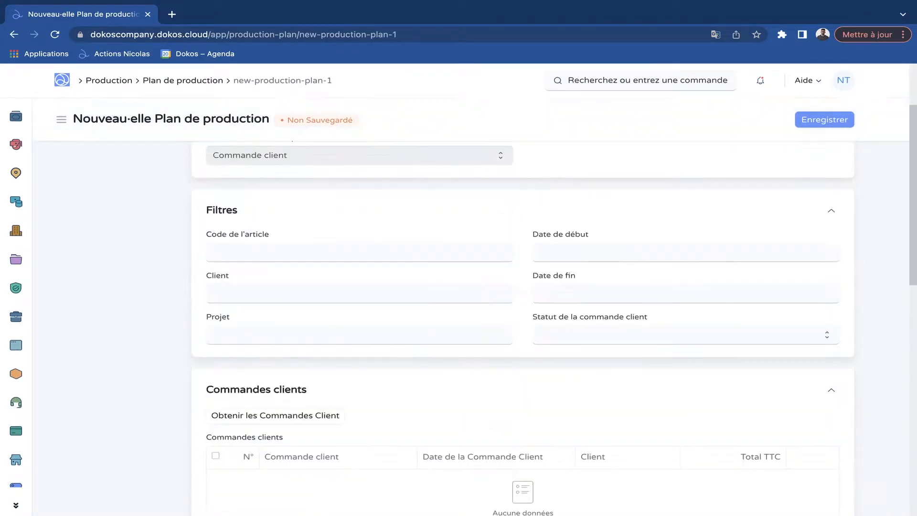
{"action": "scroll", "coordinate": [248, 311], "scroll_direction": "up", "scroll_amount": 2}
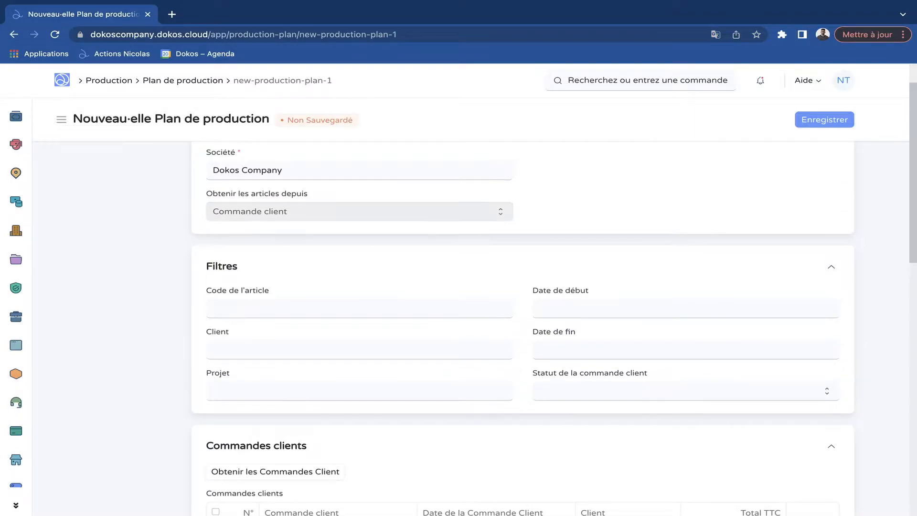
{"action": "left_click", "coordinate": [248, 311]}
{"action": "type", "text": "doko"}
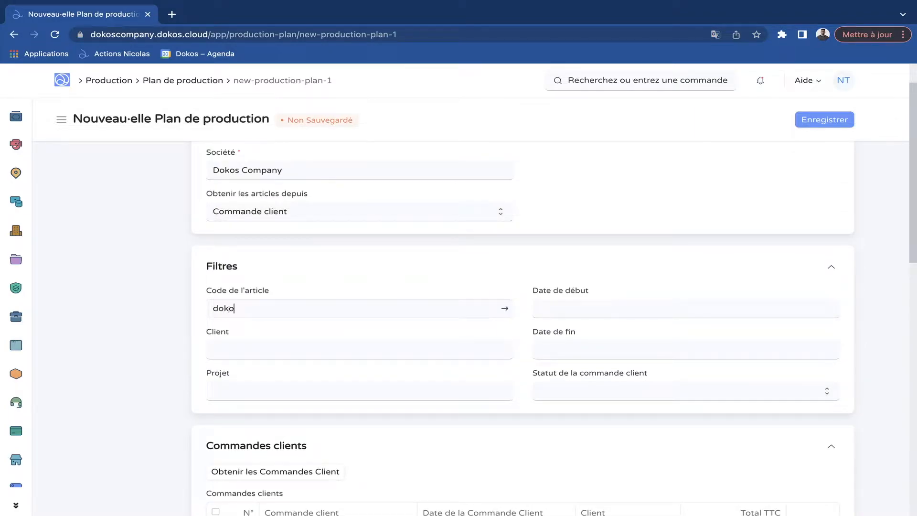
{"action": "key", "text": "Return"}
{"action": "left_click", "coordinate": [538, 308]}
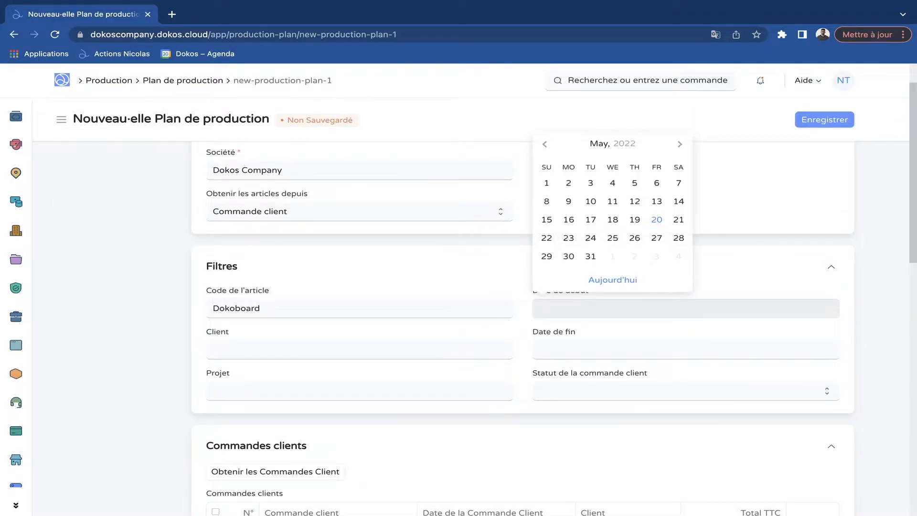
{"action": "left_click", "coordinate": [613, 276]}
{"action": "scroll", "coordinate": [523, 306], "scroll_direction": "down", "scroll_amount": 4}
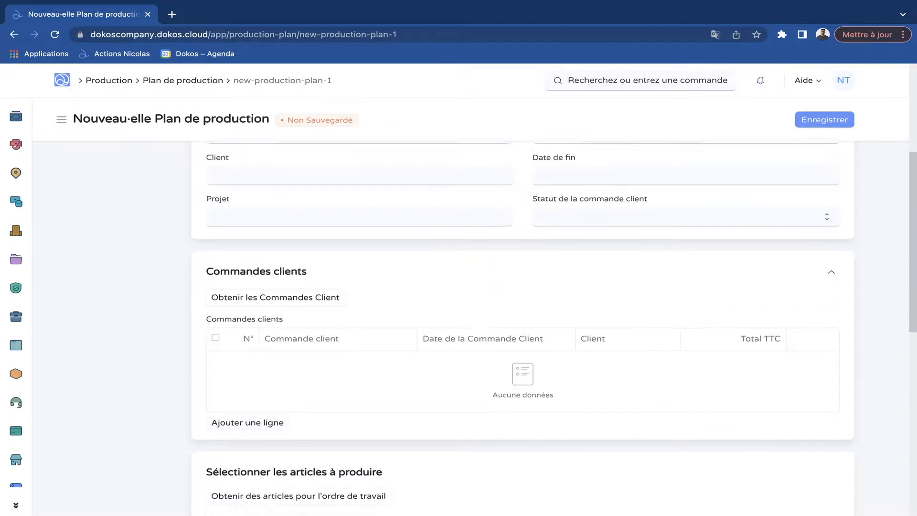
Retrieve the customer orders matching the filters into the production plan's Commandes clients table
{"action": "scroll", "coordinate": [554, 324], "scroll_direction": "up", "scroll_amount": 2}
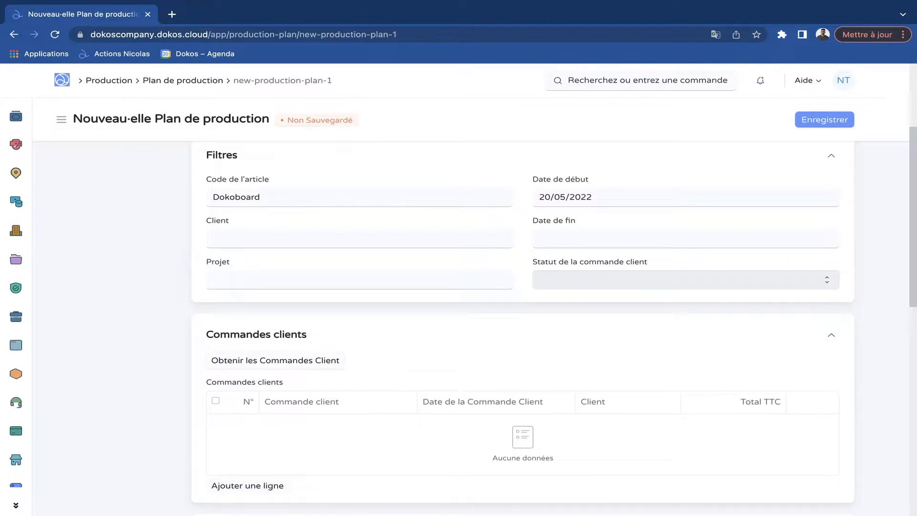
{"action": "left_click", "coordinate": [275, 360]}
{"action": "scroll", "coordinate": [275, 361], "scroll_direction": "down", "scroll_amount": 3}
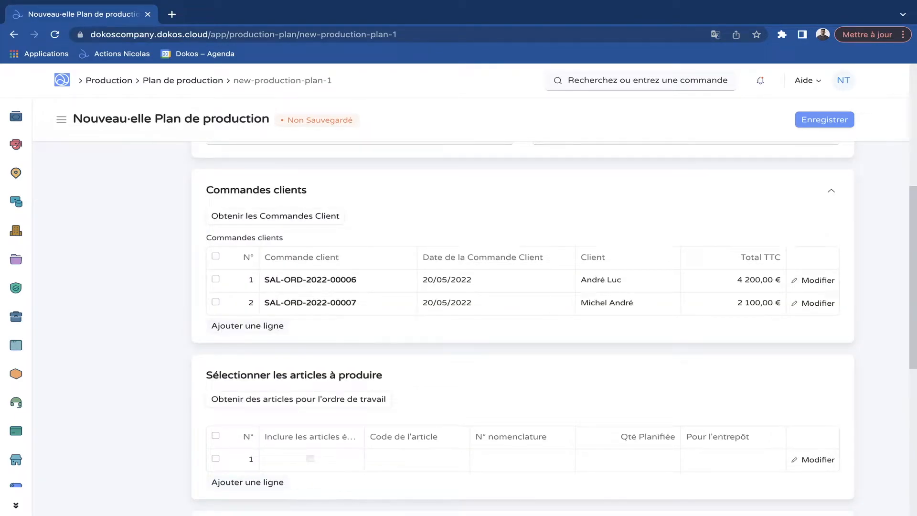
{"action": "left_click", "coordinate": [335, 281]}
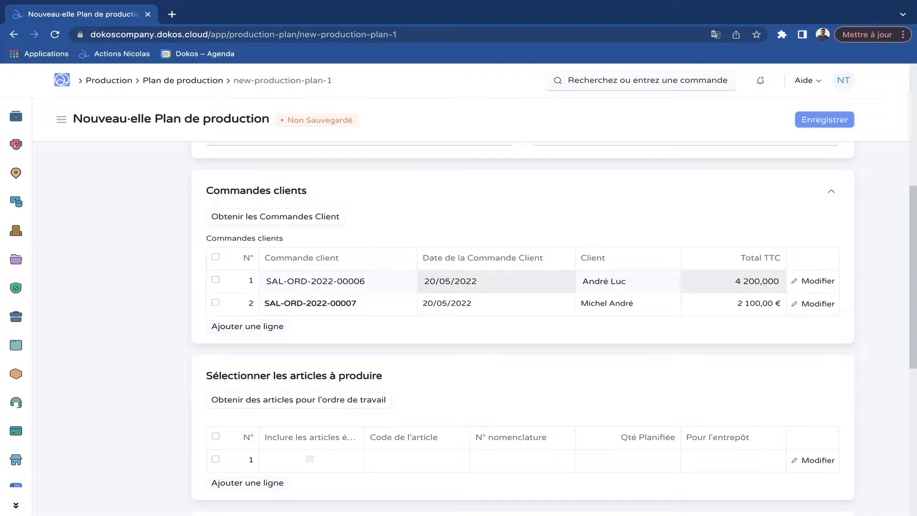
Fill the plan's list of articles to produce with the work-order articles from the retrieved customer orders
{"action": "scroll", "coordinate": [523, 328], "scroll_direction": "down", "scroll_amount": 2}
{"action": "scroll", "coordinate": [523, 329], "scroll_direction": "up", "scroll_amount": 1}
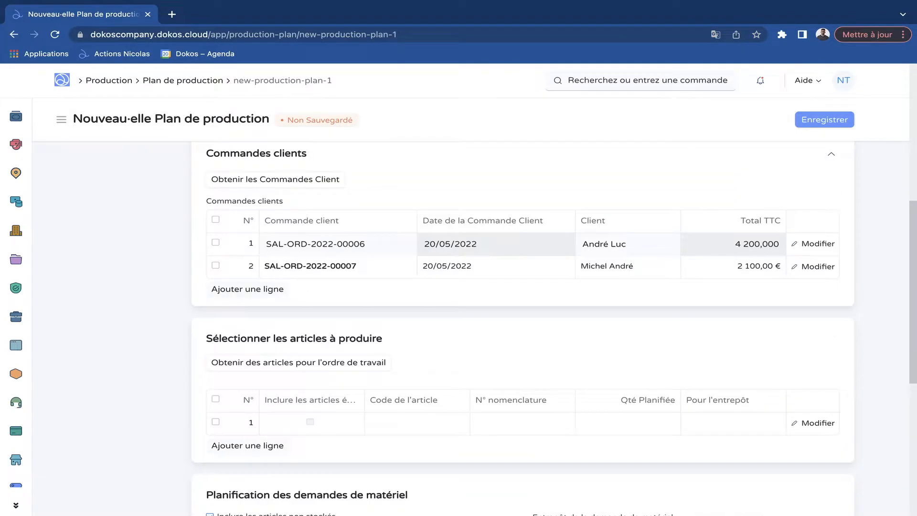
{"action": "scroll", "coordinate": [523, 328], "scroll_direction": "down", "scroll_amount": 2}
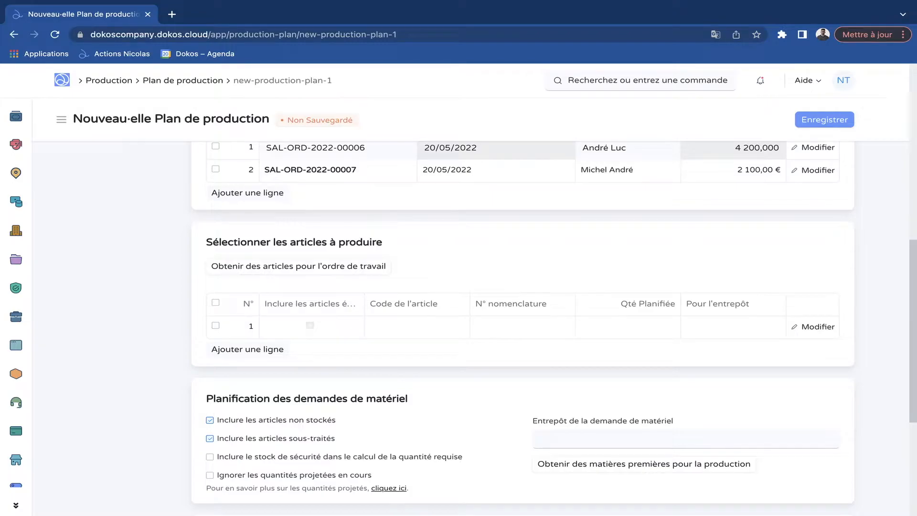
{"action": "left_click", "coordinate": [299, 267]}
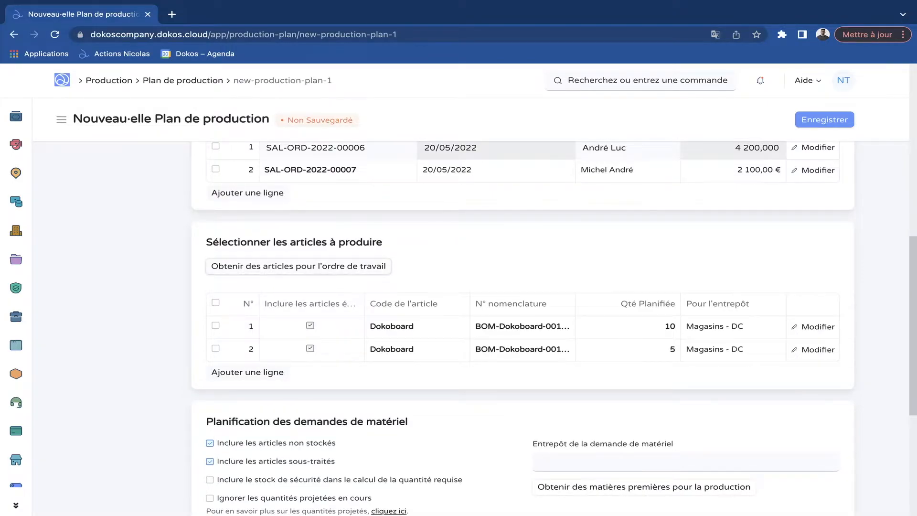
Examine the details of the first Dokoboard row in the articles to produce, and close them without changes
{"action": "scroll", "coordinate": [522, 328], "scroll_direction": "down", "scroll_amount": 2}
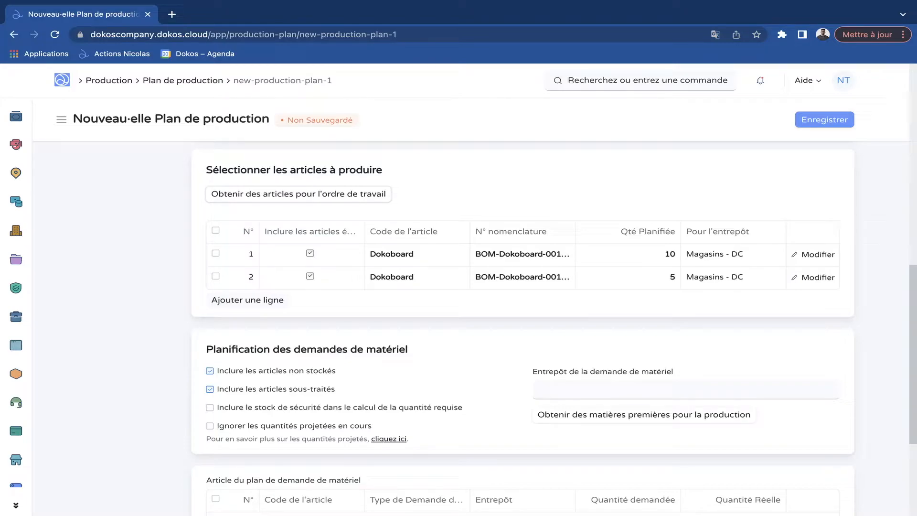
{"action": "left_click", "coordinate": [813, 255]}
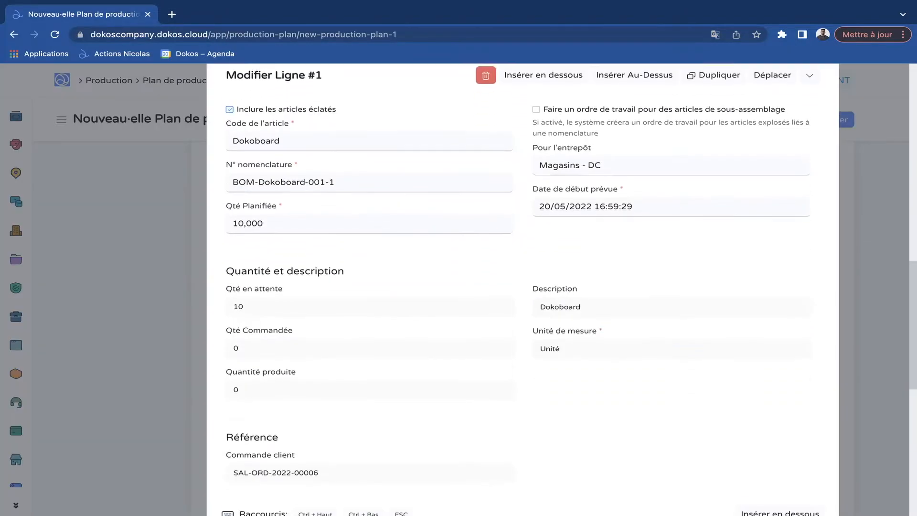
{"action": "scroll", "coordinate": [522, 289], "scroll_direction": "down", "scroll_amount": 2}
{"action": "scroll", "coordinate": [523, 289], "scroll_direction": "up", "scroll_amount": 2}
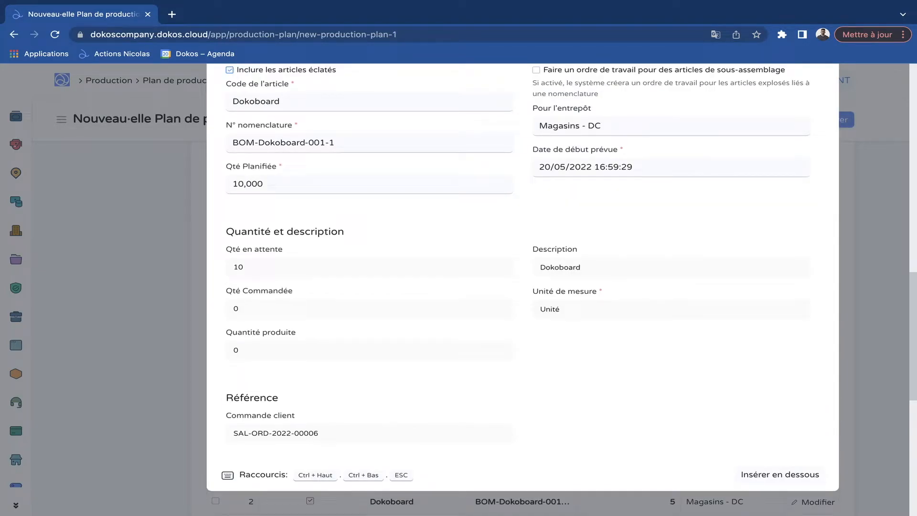
{"action": "key", "text": "Escape"}
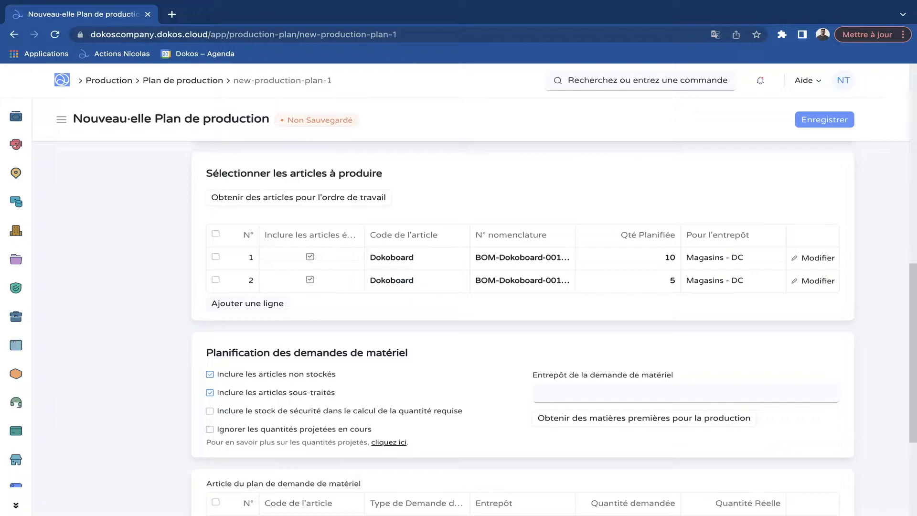
Set the material request warehouse to Travaux en cours - DC and obtain the raw materials for production without a source warehouse
{"action": "scroll", "coordinate": [522, 328], "scroll_direction": "down", "scroll_amount": 3}
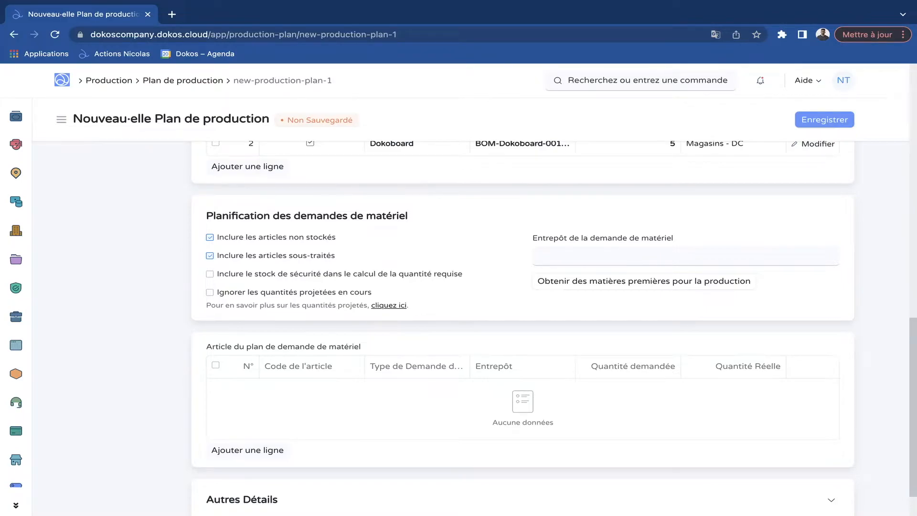
{"action": "scroll", "coordinate": [523, 328], "scroll_direction": "down", "scroll_amount": 1}
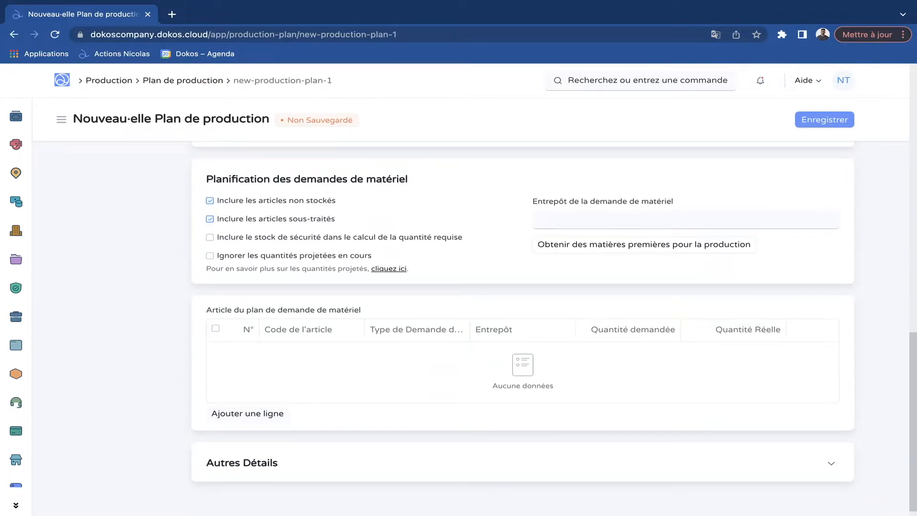
{"action": "scroll", "coordinate": [523, 329], "scroll_direction": "down", "scroll_amount": 1}
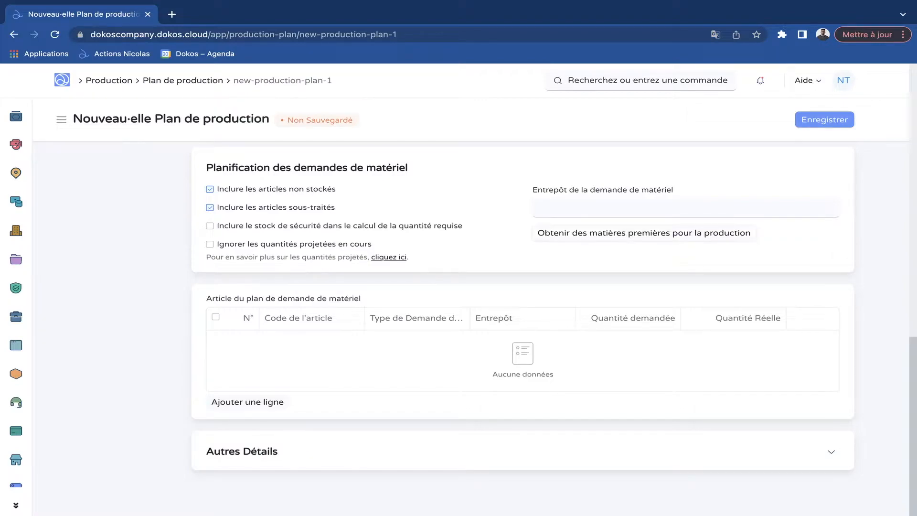
{"action": "left_click", "coordinate": [685, 208]}
{"action": "scroll", "coordinate": [686, 303], "scroll_direction": "down", "scroll_amount": 1}
{"action": "scroll", "coordinate": [686, 304], "scroll_direction": "up", "scroll_amount": 1}
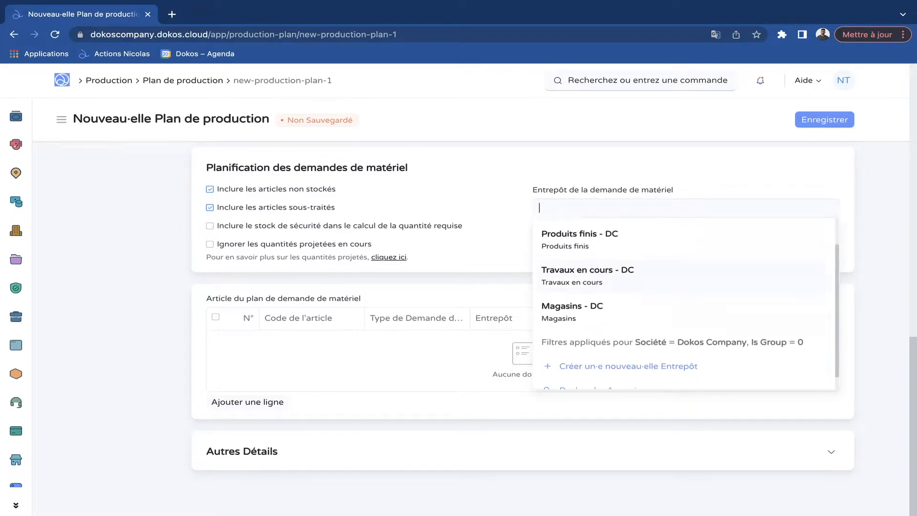
{"action": "left_click", "coordinate": [686, 305]}
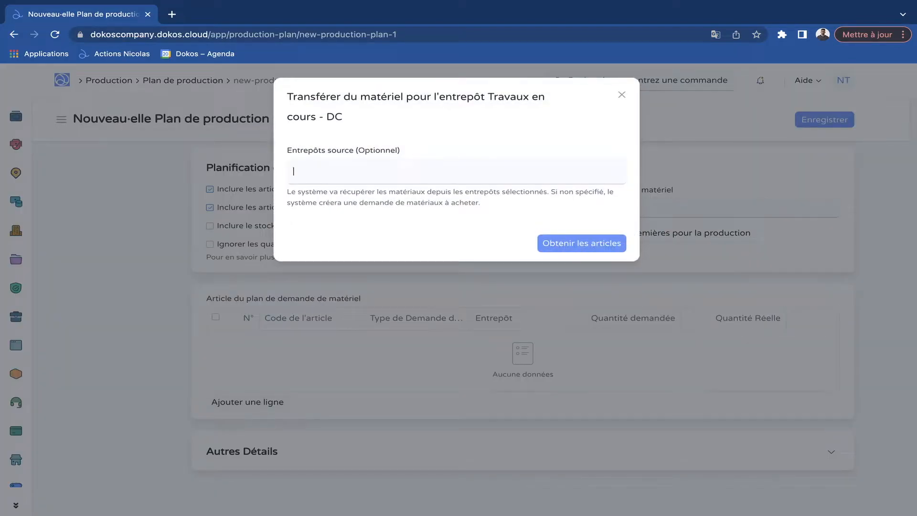
{"action": "left_click", "coordinate": [581, 262]}
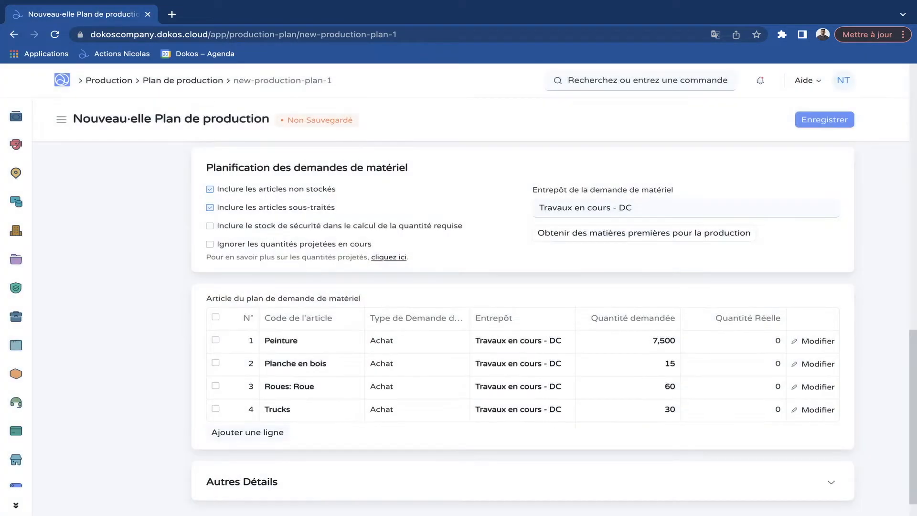
Save the new production plan with its material request articles
{"action": "scroll", "coordinate": [523, 329], "scroll_direction": "down", "scroll_amount": 1}
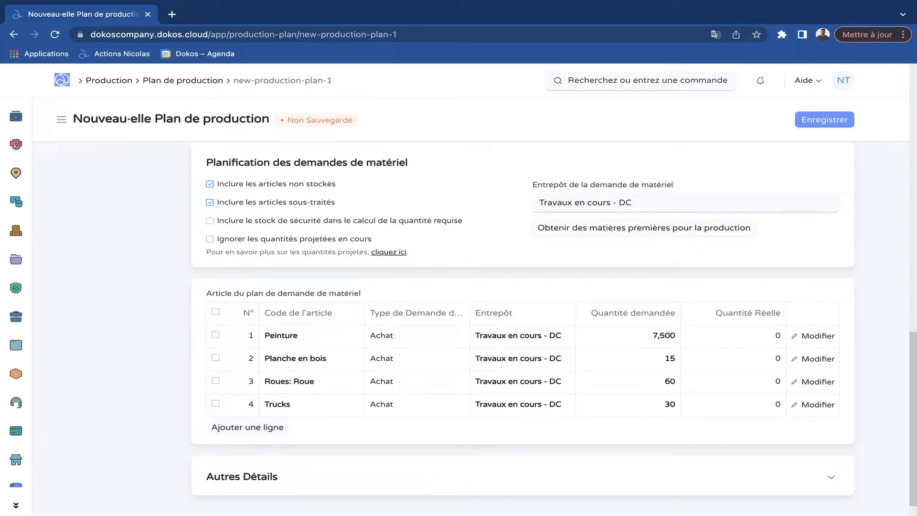
{"action": "scroll", "coordinate": [522, 330], "scroll_direction": "down", "scroll_amount": 1}
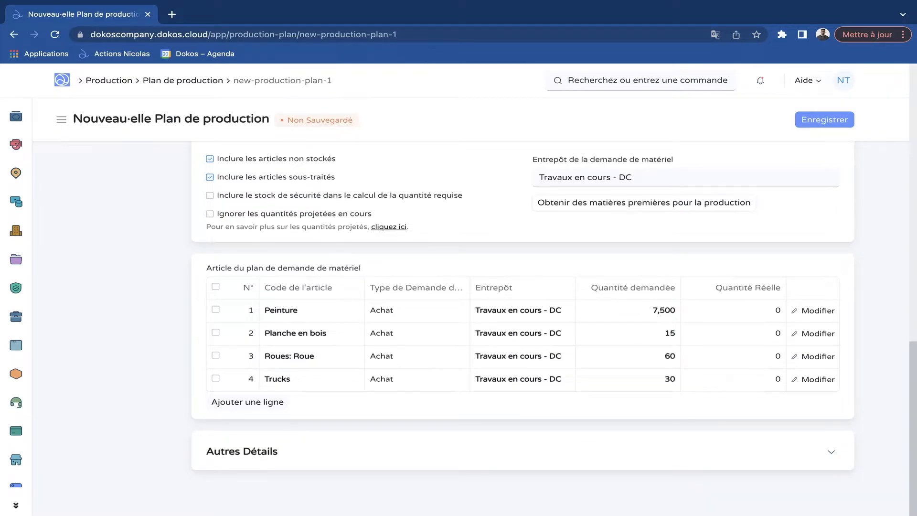
{"action": "key", "text": "ctrl+s"}
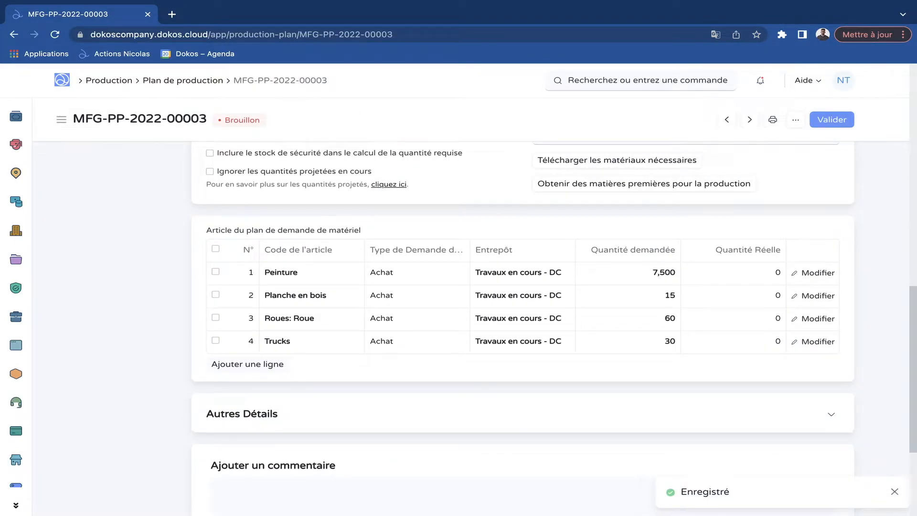
Examine the operations and materials of the nomenclature BOM-Dokoboard-001-1 and return to the production plan
{"action": "key", "text": "ctrl+g"}
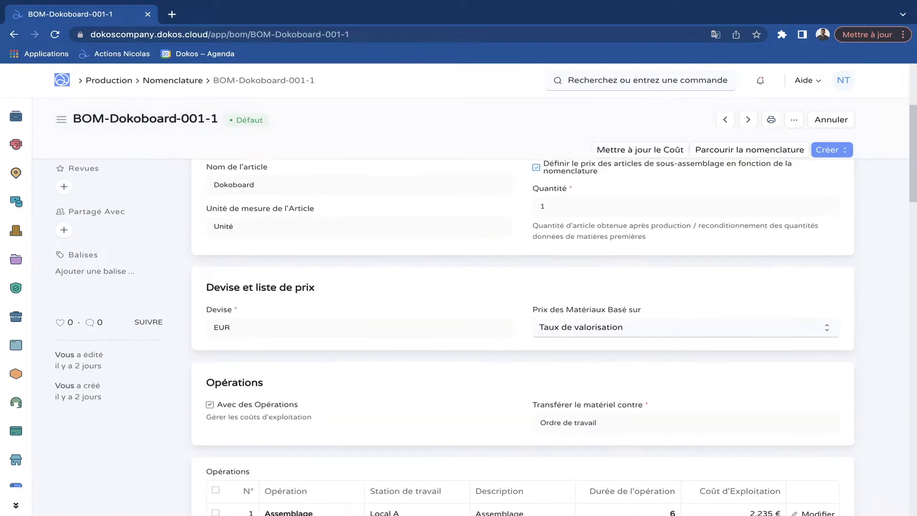
{"action": "scroll", "coordinate": [522, 335], "scroll_direction": "down", "scroll_amount": 3}
{"action": "scroll", "coordinate": [523, 334], "scroll_direction": "down", "scroll_amount": 2}
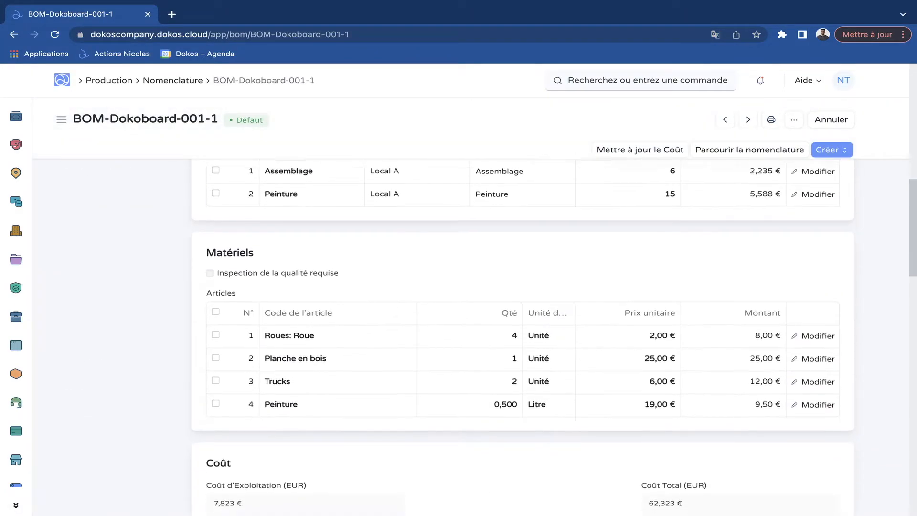
{"action": "scroll", "coordinate": [523, 334], "scroll_direction": "up", "scroll_amount": 2}
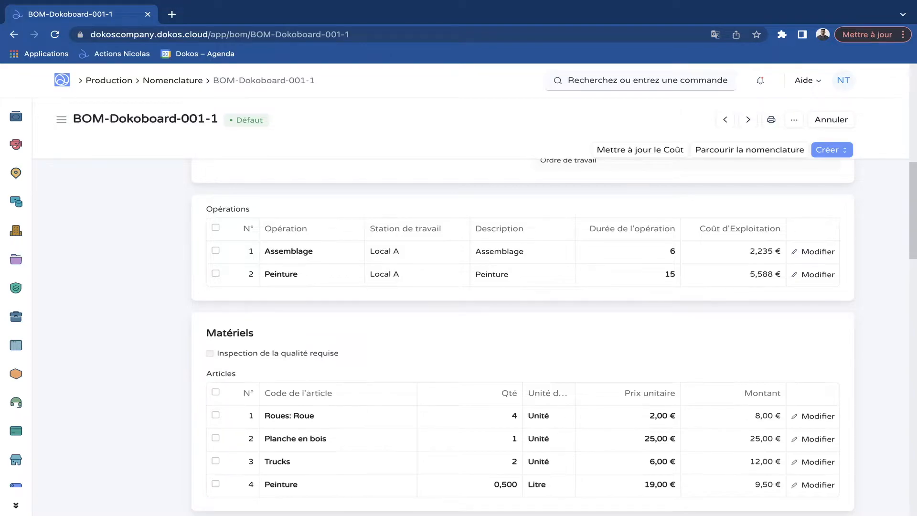
{"action": "scroll", "coordinate": [523, 335], "scroll_direction": "down", "scroll_amount": 3}
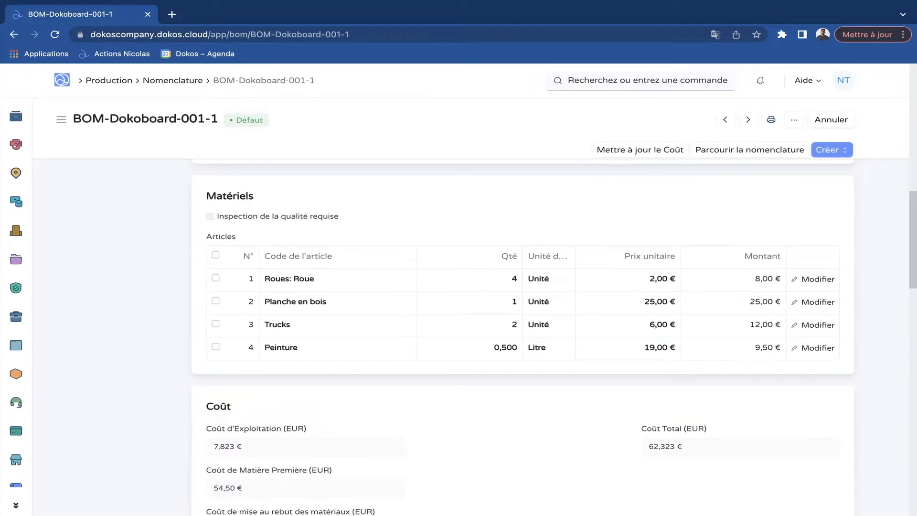
{"action": "key", "text": "alt+Left"}
{"action": "key", "text": "alt+Left"}
{"action": "scroll", "coordinate": [523, 305], "scroll_direction": "up", "scroll_amount": 1}
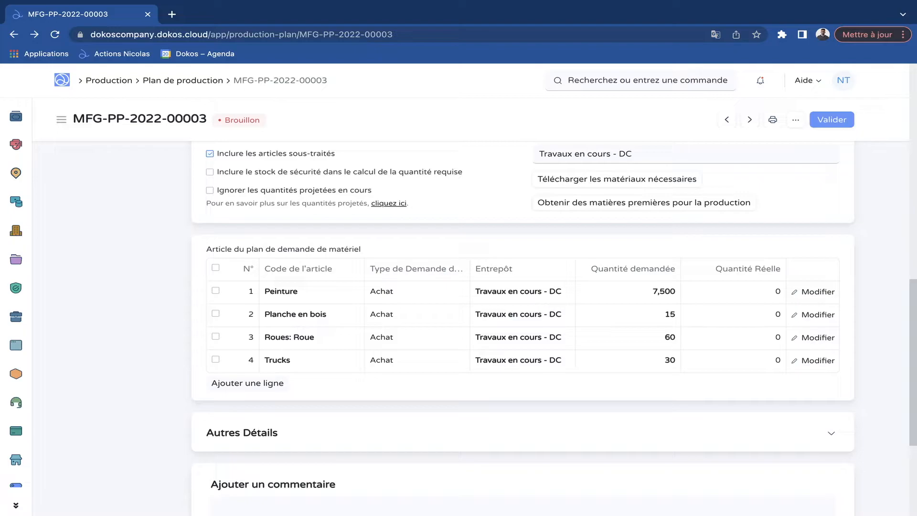
Validate the production plan and create a Demande de matériel from it
{"action": "key", "text": "ctrl+s"}
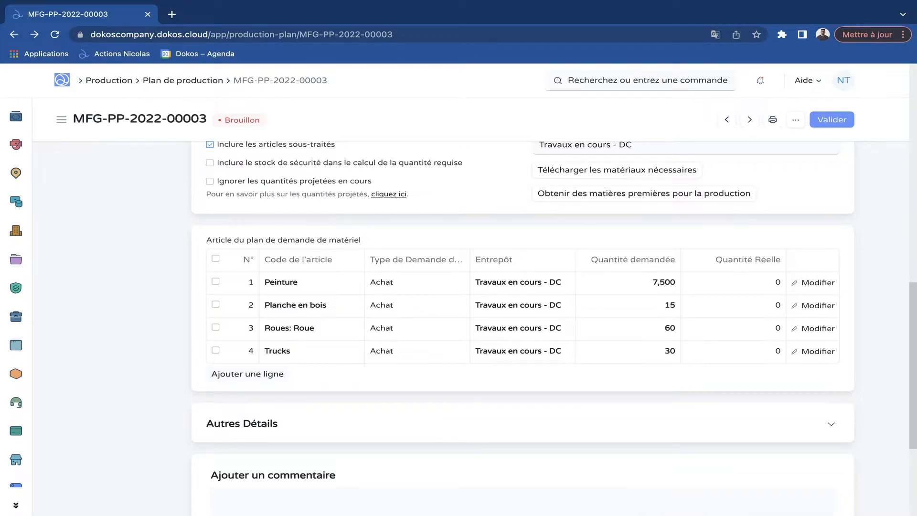
{"action": "left_click", "coordinate": [831, 120]}
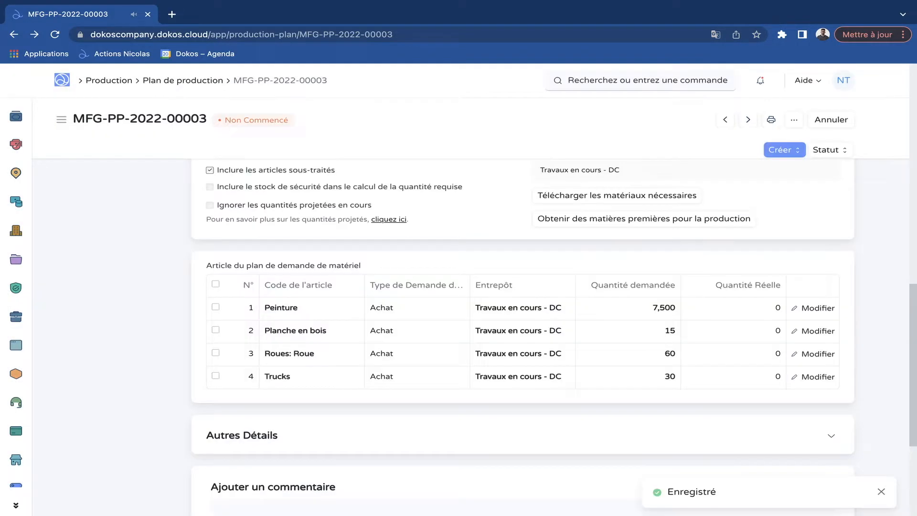
{"action": "left_click", "coordinate": [784, 150]}
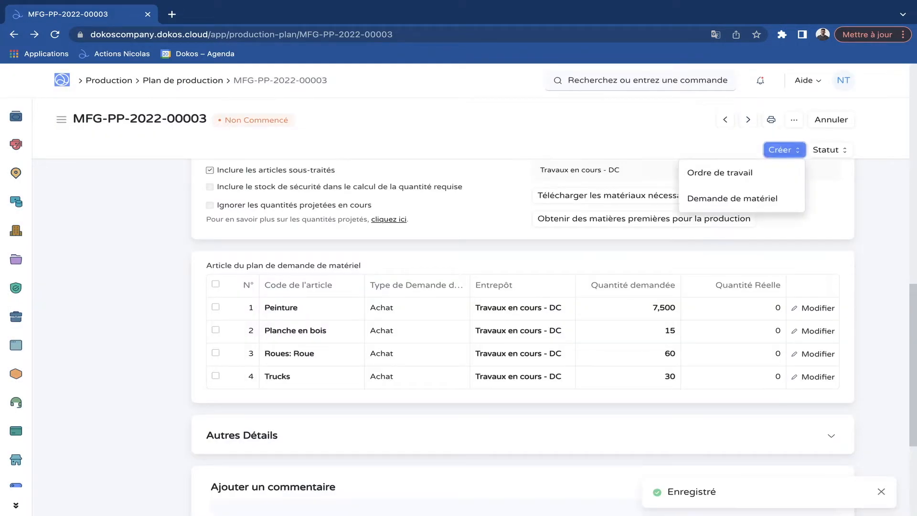
{"action": "left_click", "coordinate": [733, 199]}
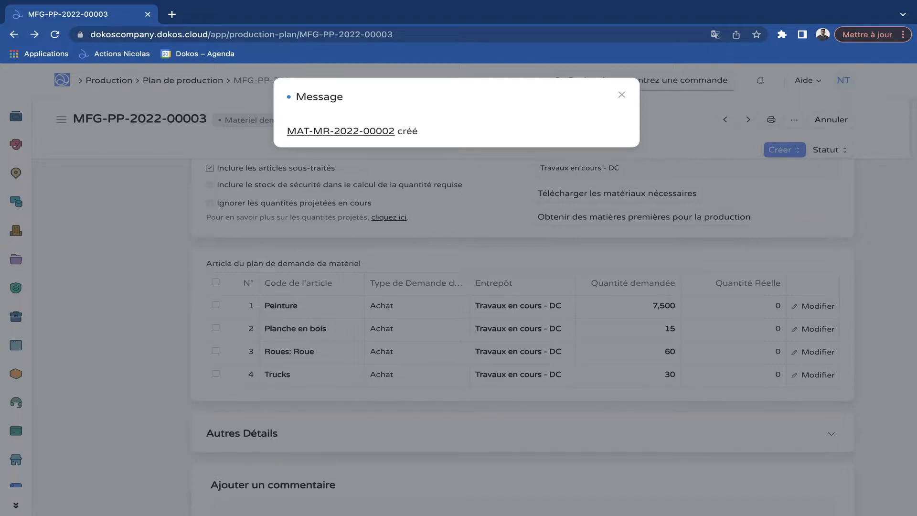
Open the created material request and create a Commande fournisseur from it, leaving the default supplier empty
{"action": "left_click", "coordinate": [341, 131]}
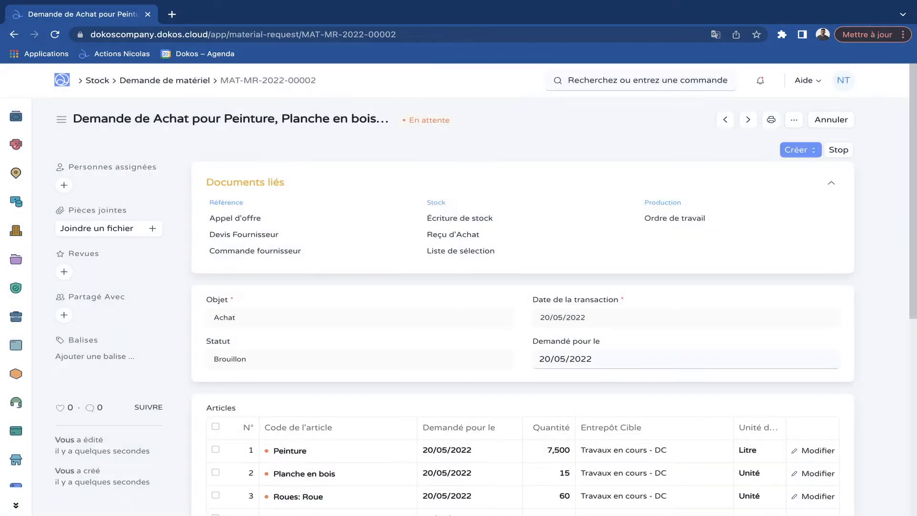
{"action": "scroll", "coordinate": [486, 310], "scroll_direction": "down", "scroll_amount": 3}
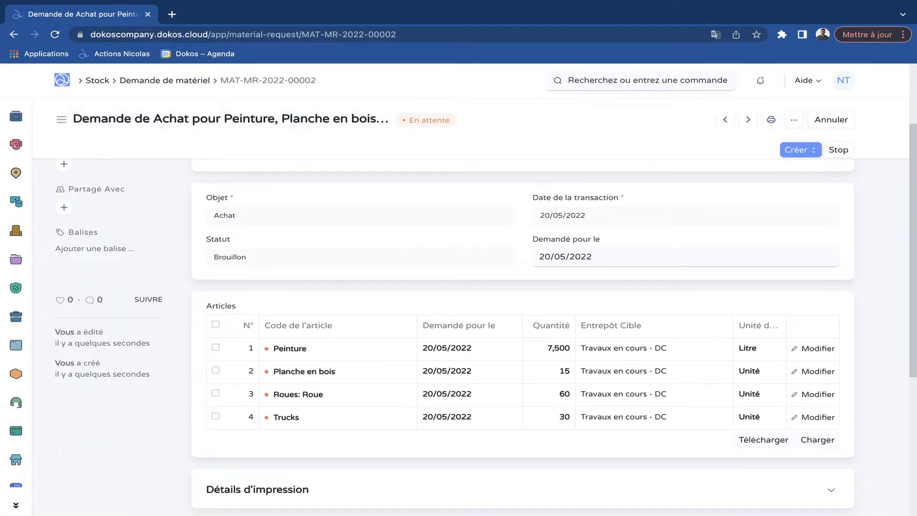
{"action": "scroll", "coordinate": [486, 310], "scroll_direction": "up", "scroll_amount": 2}
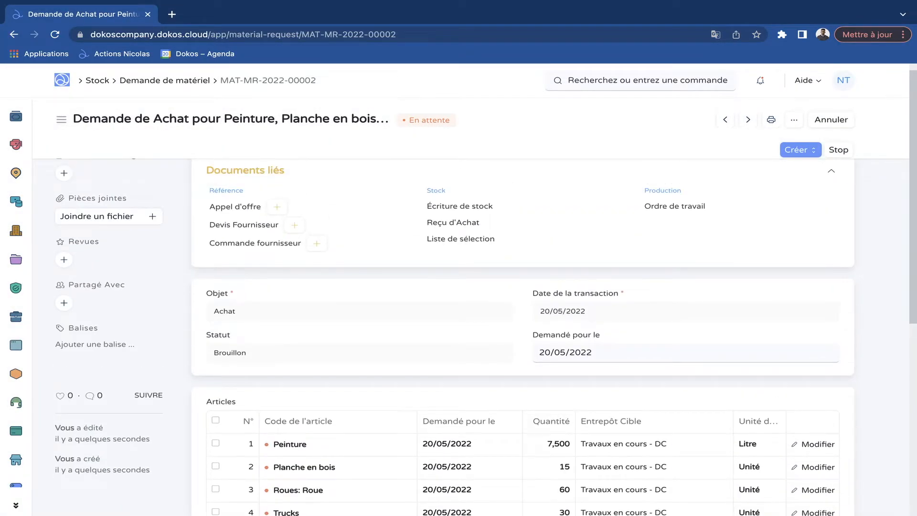
{"action": "left_click", "coordinate": [800, 150]}
{"action": "left_click", "coordinate": [753, 174]}
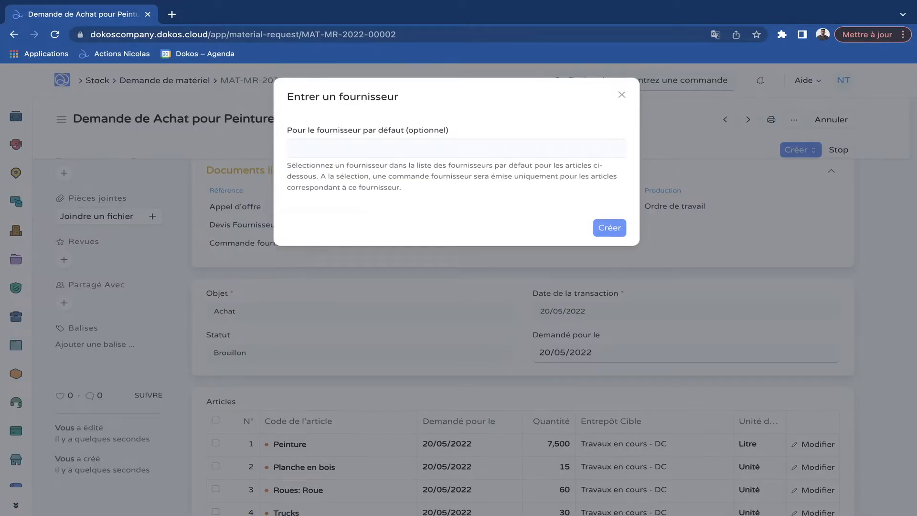
{"action": "left_click", "coordinate": [482, 111]}
{"action": "left_click", "coordinate": [610, 227]}
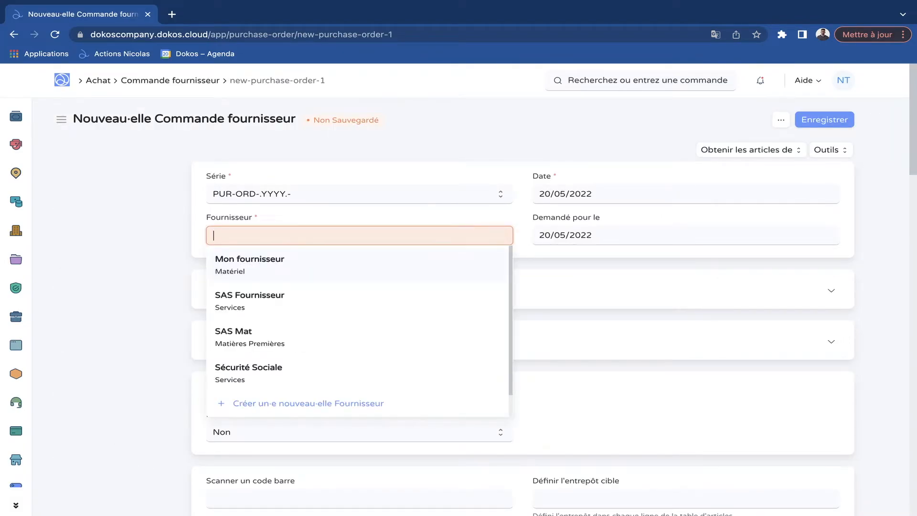
Set the new purchase order's supplier to Mon fournisseur and check its list of articles
{"action": "left_click", "coordinate": [249, 265]}
{"action": "scroll", "coordinate": [523, 311], "scroll_direction": "down", "scroll_amount": 5}
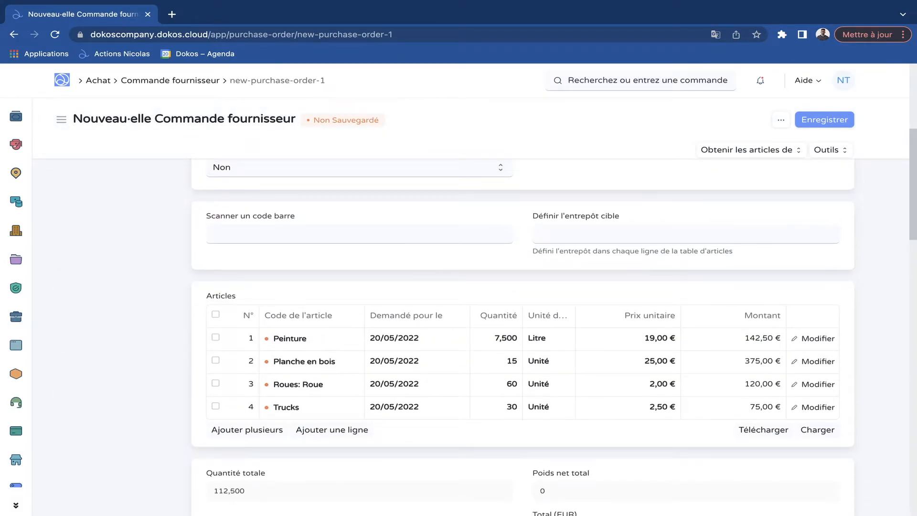
{"action": "scroll", "coordinate": [523, 334], "scroll_direction": "up", "scroll_amount": 4}
{"action": "scroll", "coordinate": [522, 335], "scroll_direction": "down", "scroll_amount": 4}
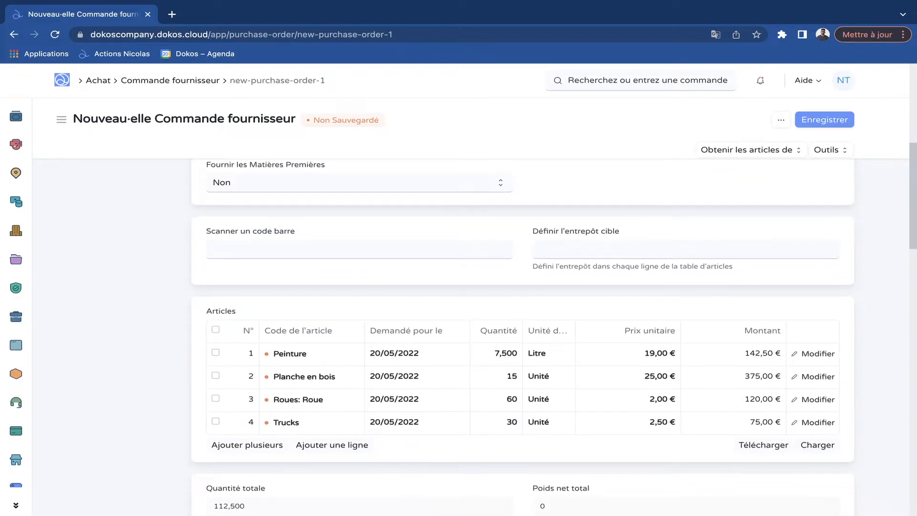
Validate the purchase order with Travaux en cours - DC as its target warehouse, and create and validate a Reçu d'Achat from it
{"action": "left_click", "coordinate": [572, 249]}
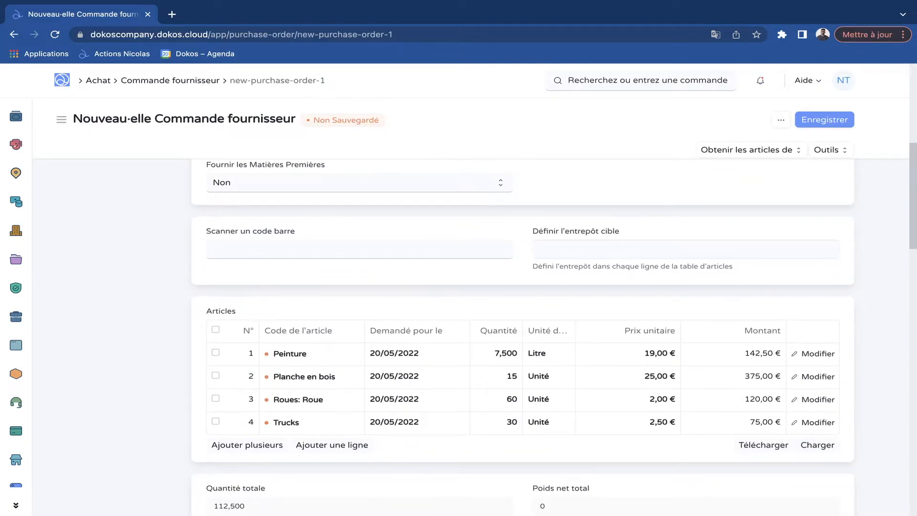
{"action": "left_click", "coordinate": [584, 350]}
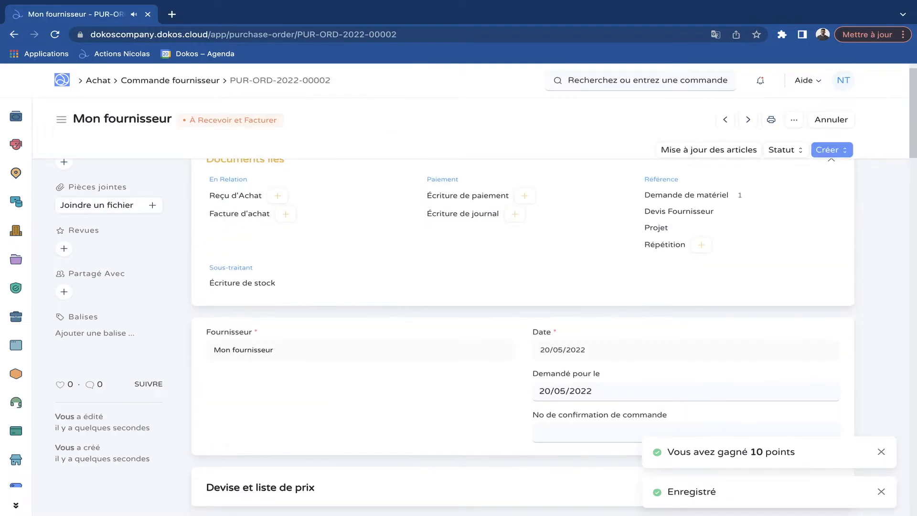
{"action": "scroll", "coordinate": [522, 315], "scroll_direction": "up", "scroll_amount": 1}
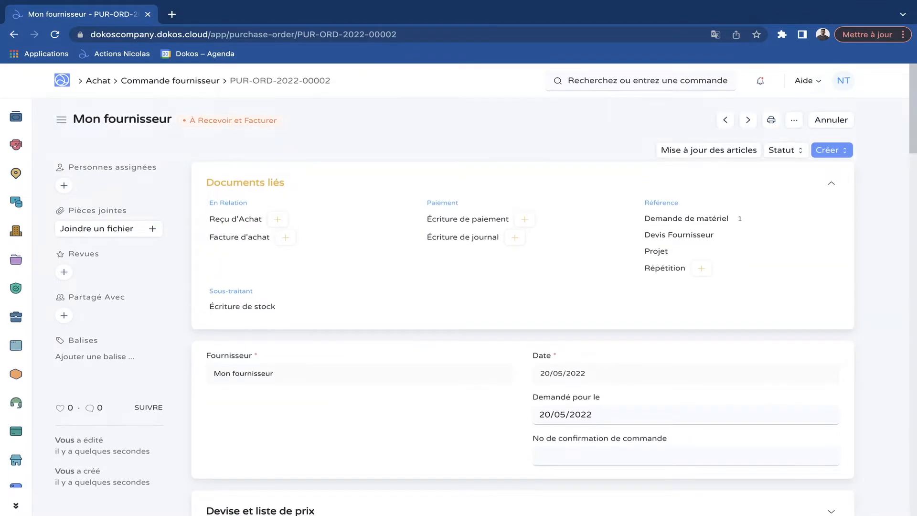
{"action": "left_click", "coordinate": [278, 219]}
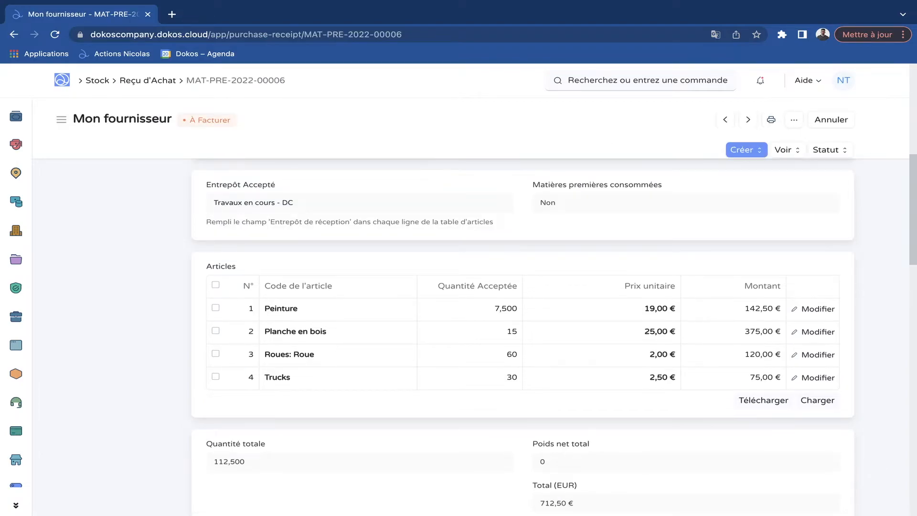
Generate the Solde du stock report for the warehouse Travaux en cours - DC and check the raw material quantities
{"action": "left_click", "coordinate": [28, 372]}
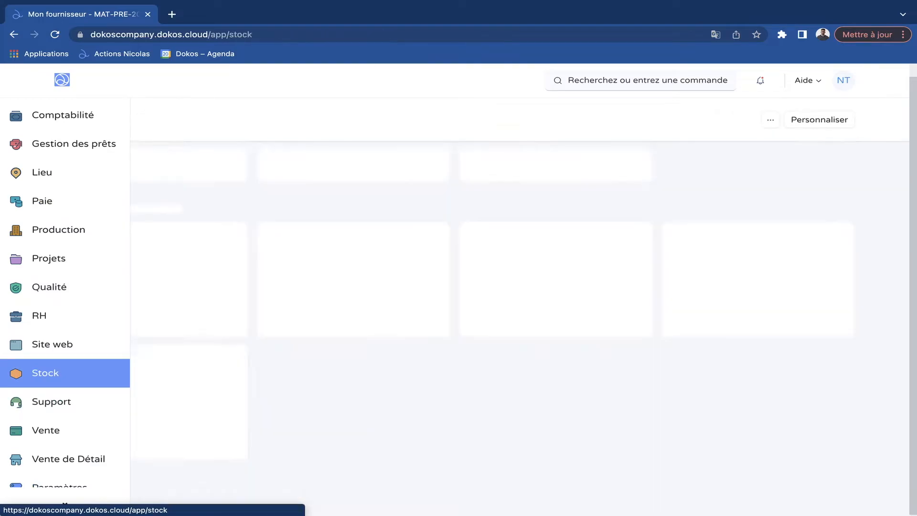
{"action": "left_click", "coordinate": [496, 266]}
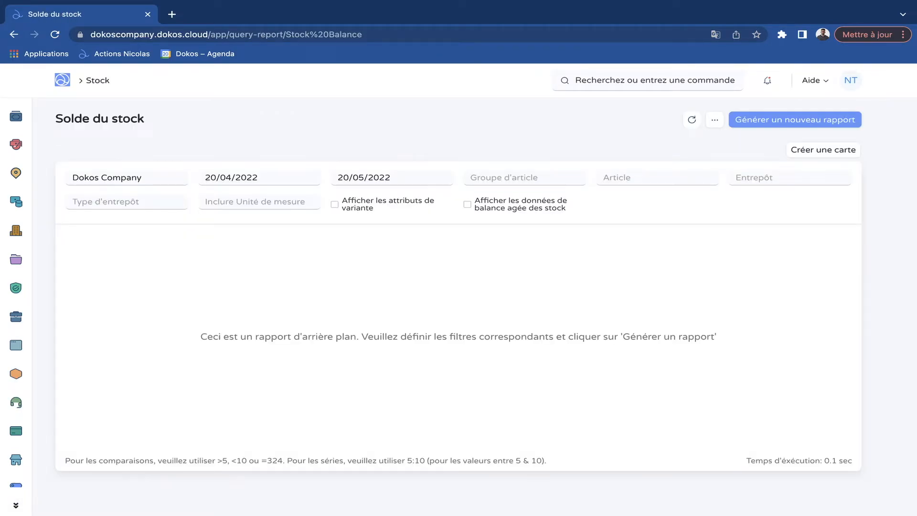
{"action": "left_click", "coordinate": [795, 120]}
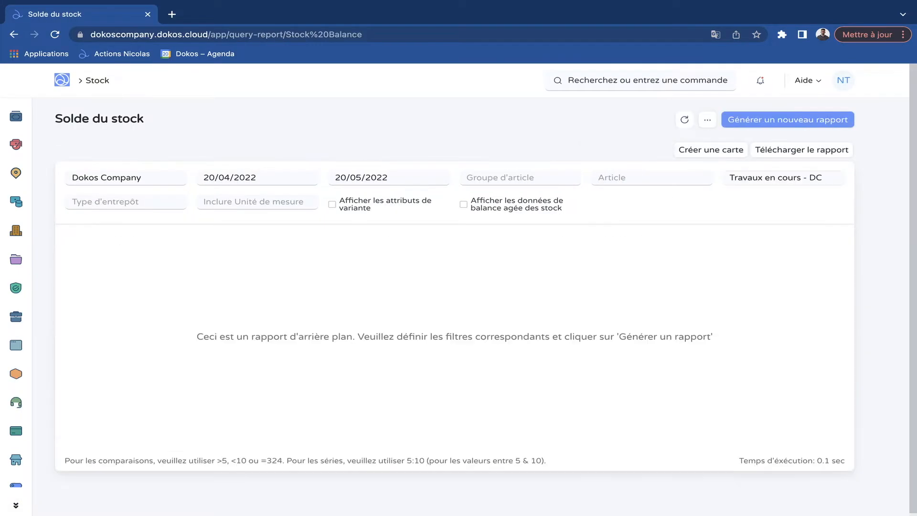
{"action": "left_click", "coordinate": [787, 120]}
{"action": "scroll", "coordinate": [454, 287], "scroll_direction": "down", "scroll_amount": 2}
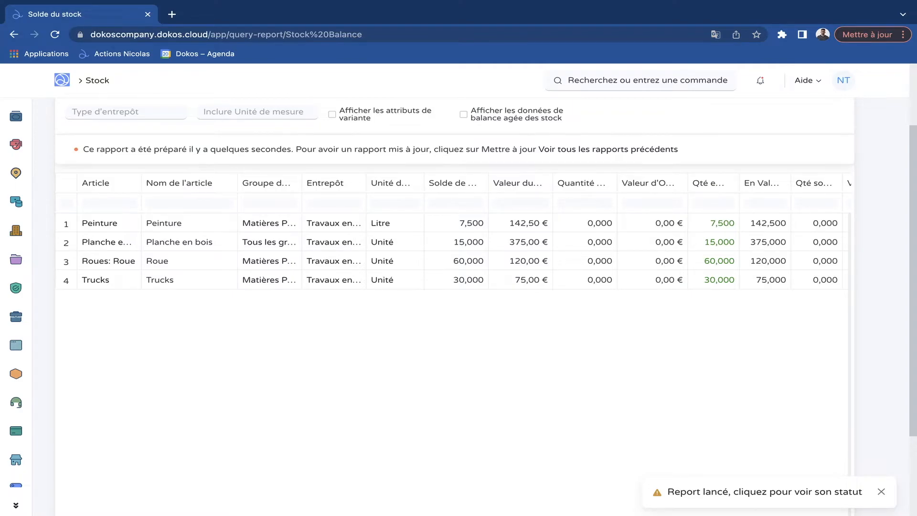
{"action": "scroll", "coordinate": [454, 287], "scroll_direction": "up", "scroll_amount": 1}
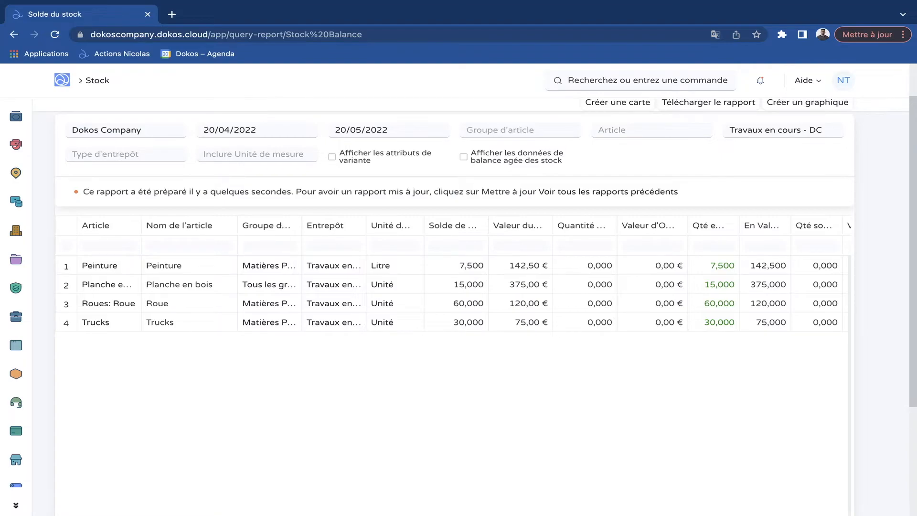
{"action": "scroll", "coordinate": [388, 203], "scroll_direction": "up", "scroll_amount": 1}
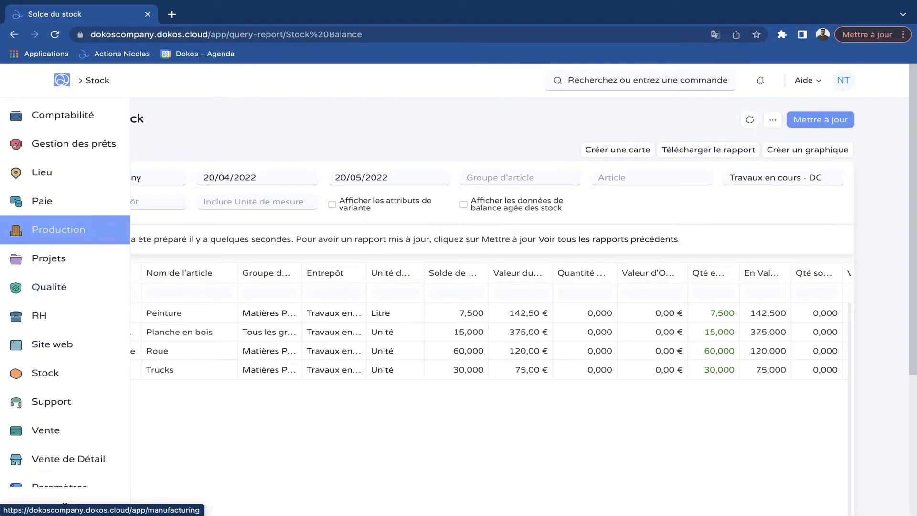
Return to the production plan MFG-PP-2022-00003 and create its Ordres de travail
{"action": "left_click", "coordinate": [28, 230]}
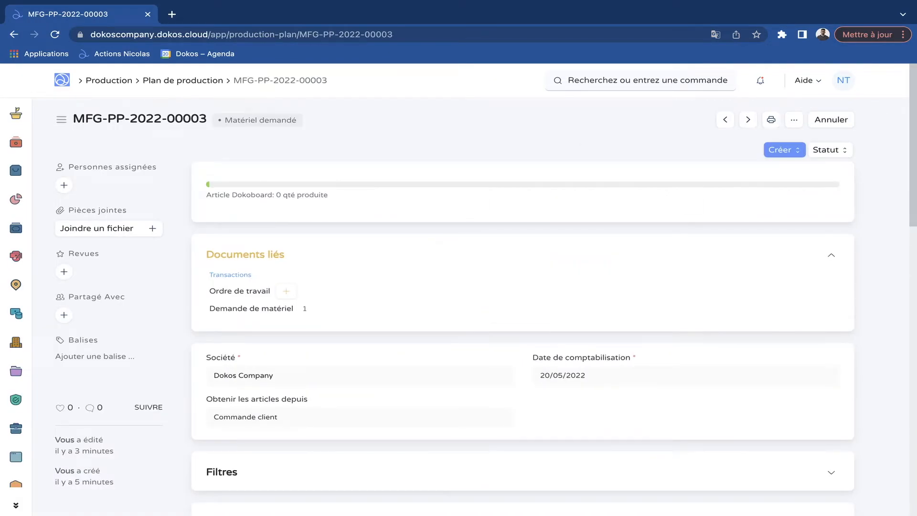
{"action": "scroll", "coordinate": [523, 334], "scroll_direction": "down", "scroll_amount": 2}
{"action": "scroll", "coordinate": [522, 334], "scroll_direction": "up", "scroll_amount": 2}
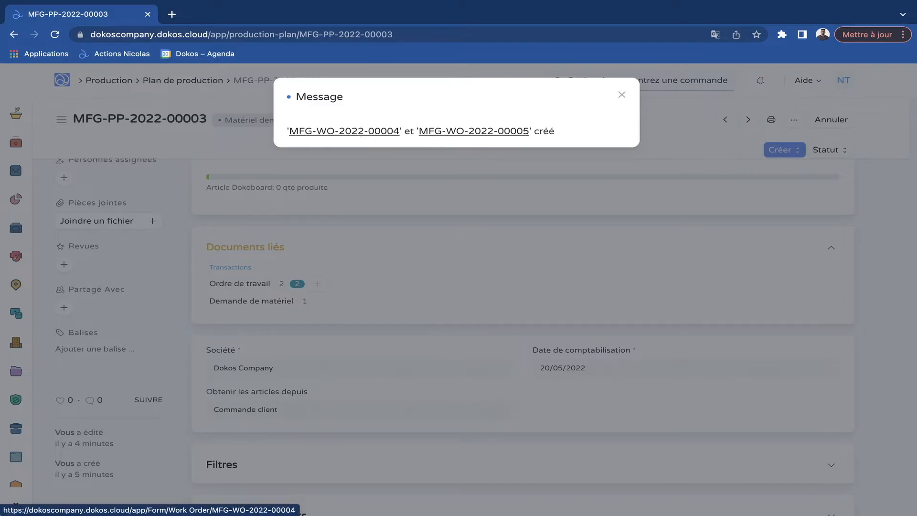
Open the work order MFG-WO-2022-00004 and set its Entrepôt de travaux en cours to Travaux en cours - DC
{"action": "left_click", "coordinate": [344, 131]}
{"action": "scroll", "coordinate": [523, 305], "scroll_direction": "down", "scroll_amount": 2}
{"action": "scroll", "coordinate": [523, 306], "scroll_direction": "down", "scroll_amount": 2}
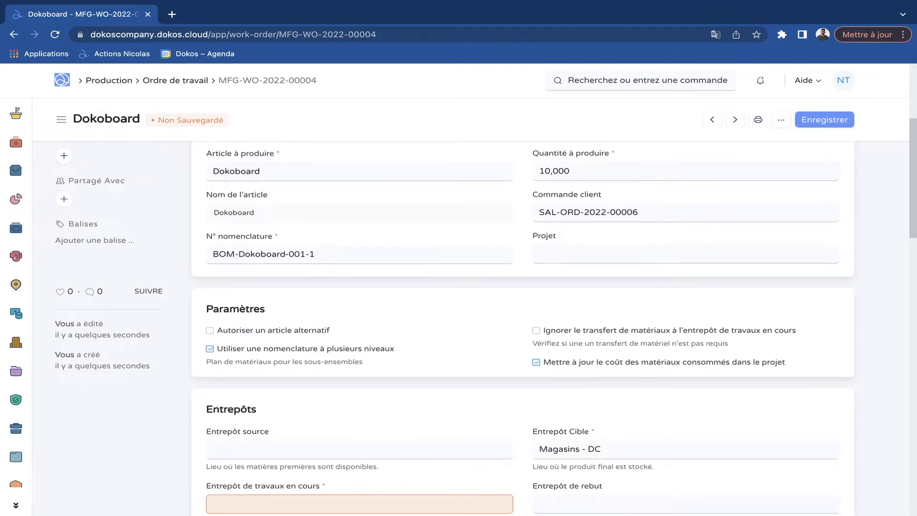
{"action": "scroll", "coordinate": [523, 306], "scroll_direction": "down", "scroll_amount": 1}
{"action": "scroll", "coordinate": [522, 305], "scroll_direction": "up", "scroll_amount": 1}
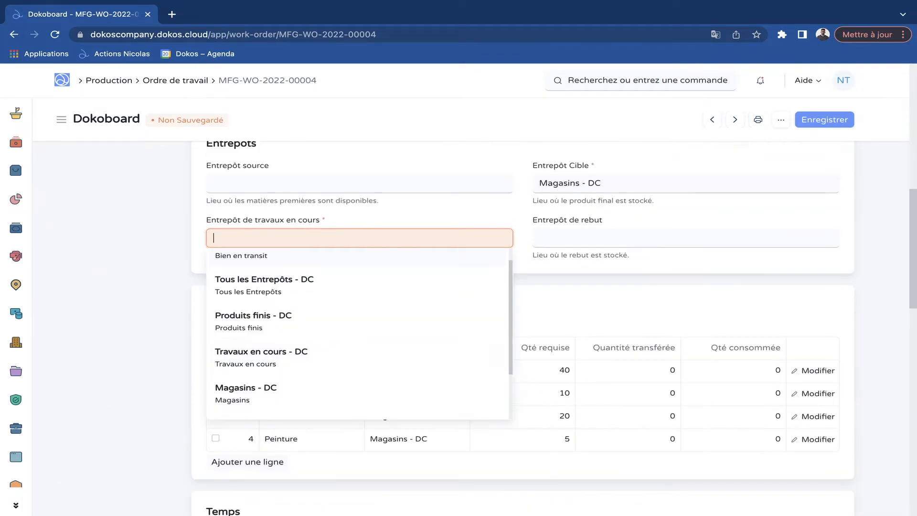
{"action": "scroll", "coordinate": [261, 334], "scroll_direction": "down", "scroll_amount": 1}
{"action": "left_click", "coordinate": [261, 339]}
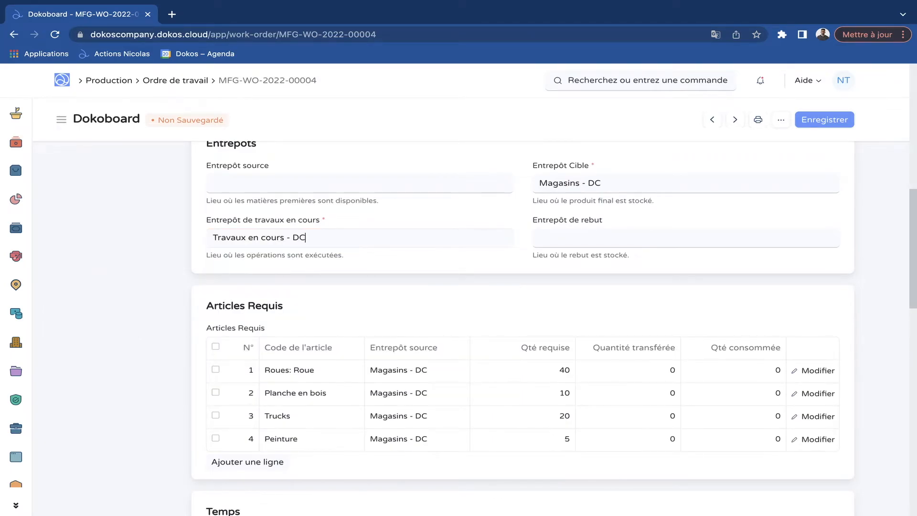
Review the work order's required articles, dates and operations, and save and validate it
{"action": "scroll", "coordinate": [261, 339], "scroll_direction": "down", "scroll_amount": 1}
{"action": "scroll", "coordinate": [522, 325], "scroll_direction": "up", "scroll_amount": 1}
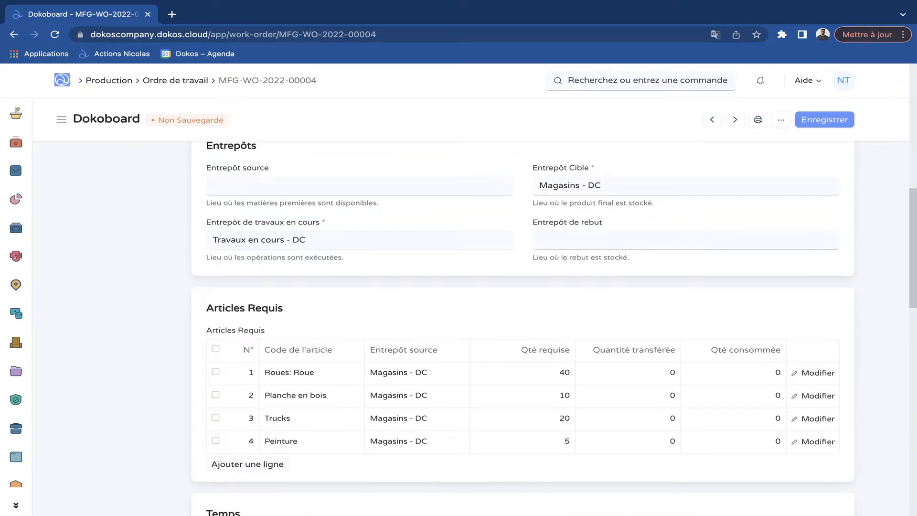
{"action": "scroll", "coordinate": [523, 325], "scroll_direction": "up", "scroll_amount": 5}
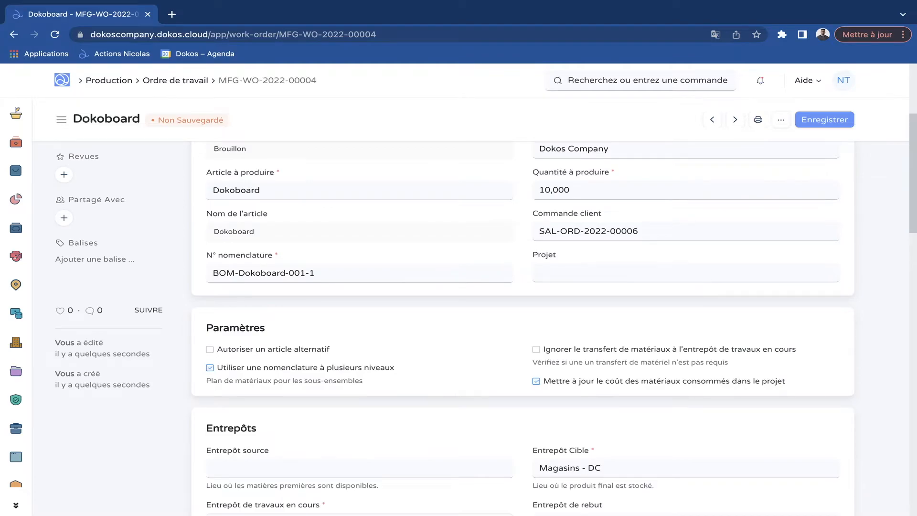
{"action": "scroll", "coordinate": [523, 325], "scroll_direction": "down", "scroll_amount": 6}
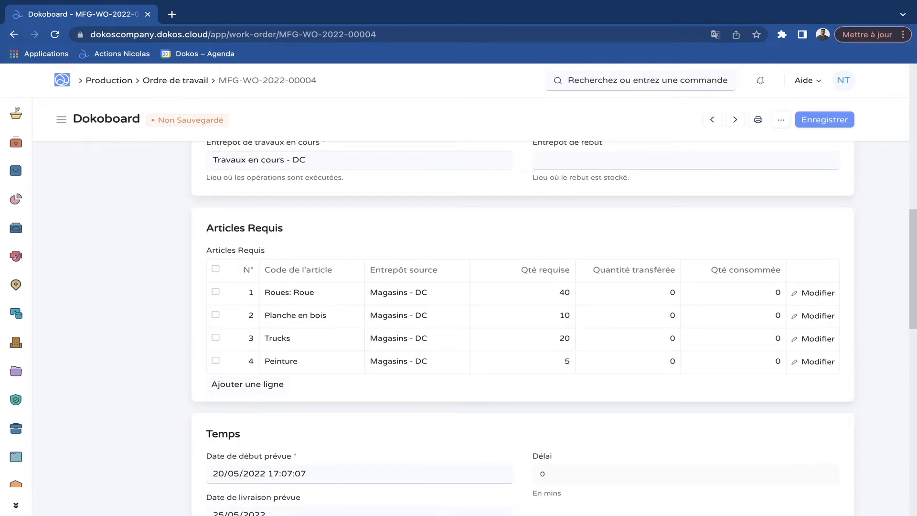
{"action": "scroll", "coordinate": [523, 325], "scroll_direction": "down", "scroll_amount": 5}
{"action": "scroll", "coordinate": [522, 324], "scroll_direction": "down", "scroll_amount": 2}
{"action": "scroll", "coordinate": [522, 324], "scroll_direction": "up", "scroll_amount": 3}
{"action": "key", "text": "ctrl+s"}
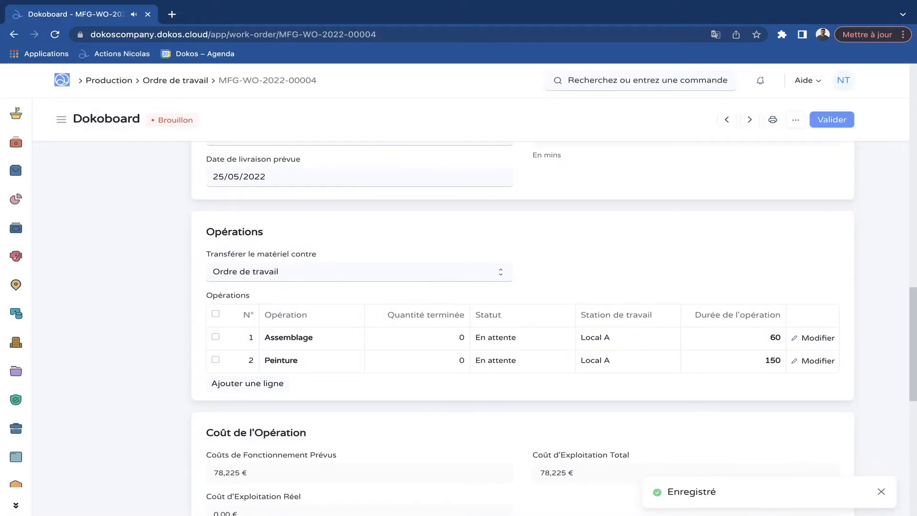
{"action": "scroll", "coordinate": [523, 325], "scroll_direction": "down", "scroll_amount": 1}
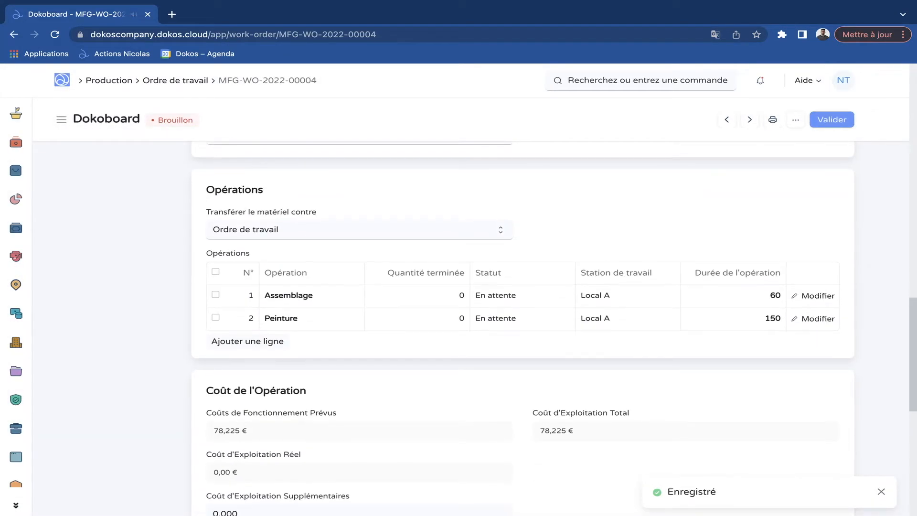
{"action": "key", "text": "ctrl+s"}
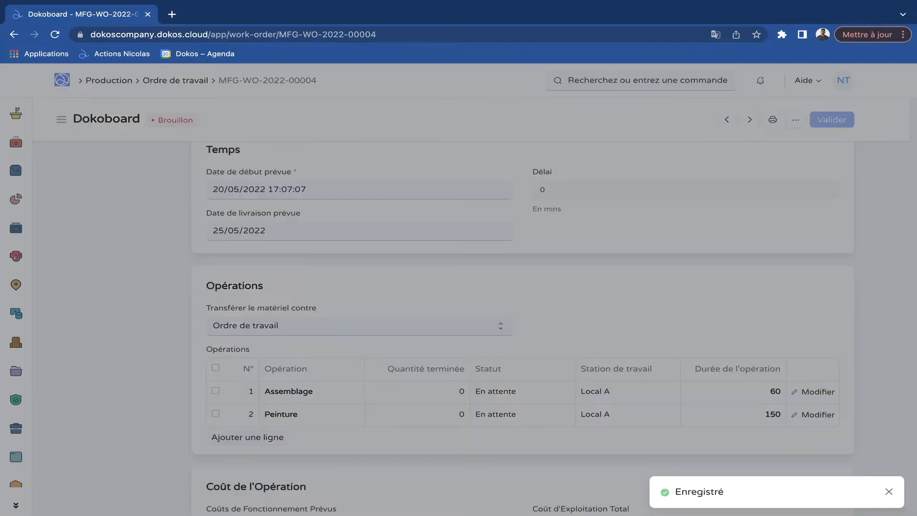
Open the draft work order MFG-WO-2022-00005 and set its Entrepôt de travaux en cours to Travaux en cours - DC
{"action": "left_click", "coordinate": [175, 80]}
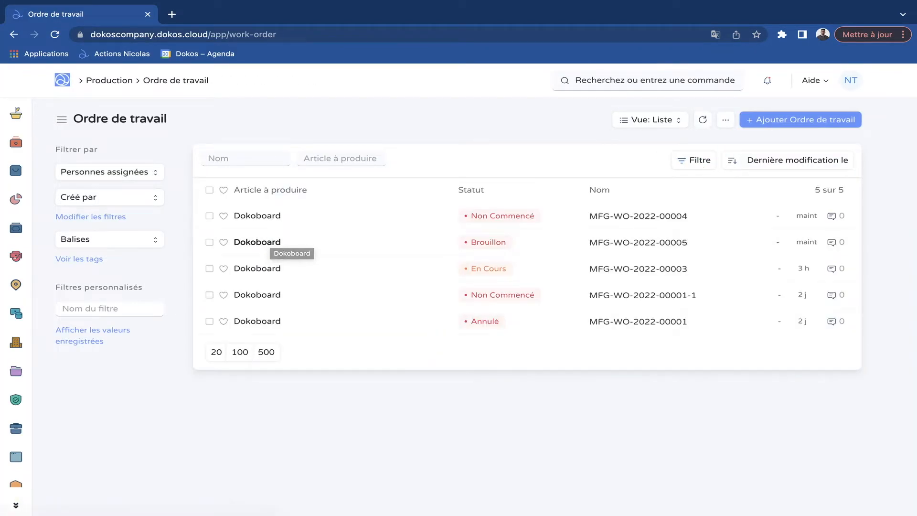
{"action": "left_click", "coordinate": [257, 242]}
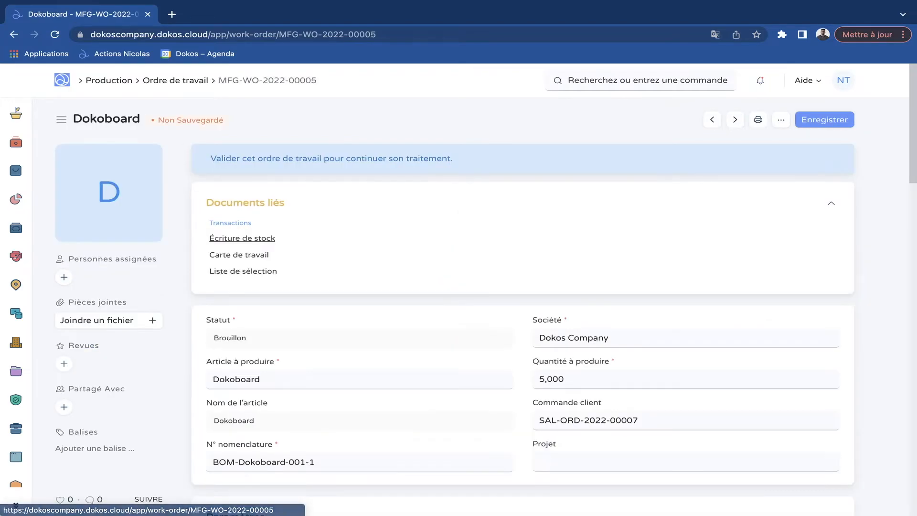
{"action": "scroll", "coordinate": [486, 298], "scroll_direction": "down", "scroll_amount": 2}
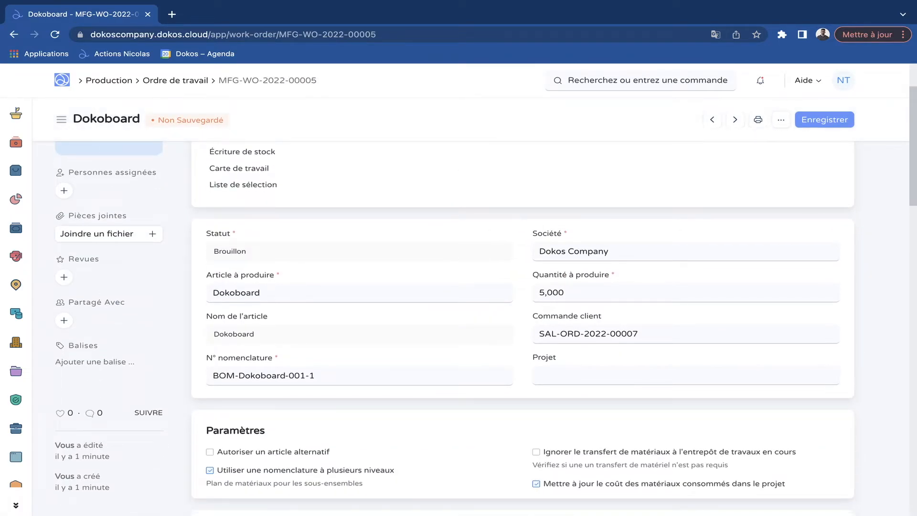
{"action": "left_click", "coordinate": [638, 334]}
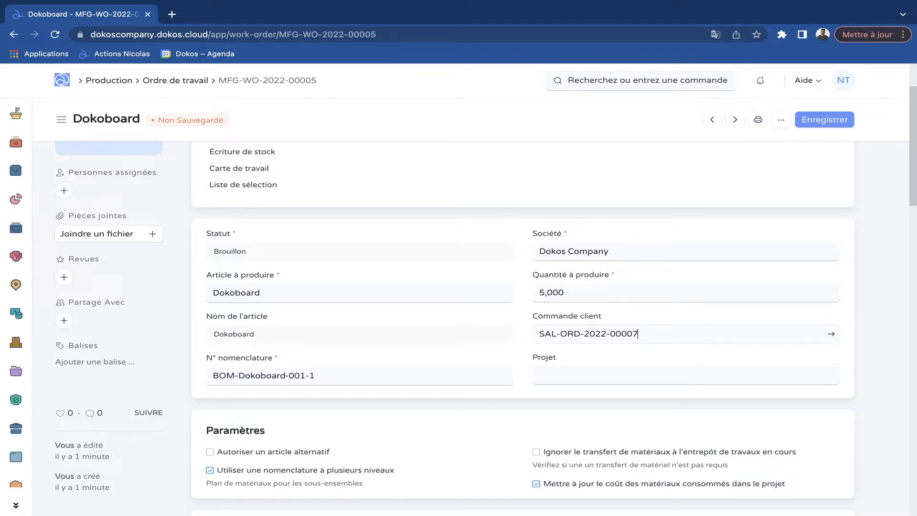
{"action": "scroll", "coordinate": [638, 334], "scroll_direction": "down", "scroll_amount": 1}
{"action": "scroll", "coordinate": [523, 325], "scroll_direction": "down", "scroll_amount": 8}
{"action": "left_click", "coordinate": [360, 250]}
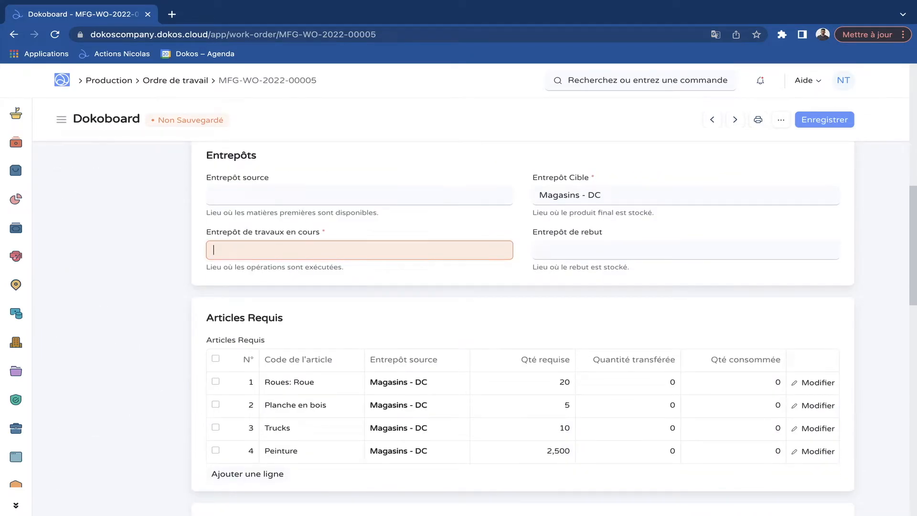
{"action": "left_click", "coordinate": [261, 387]}
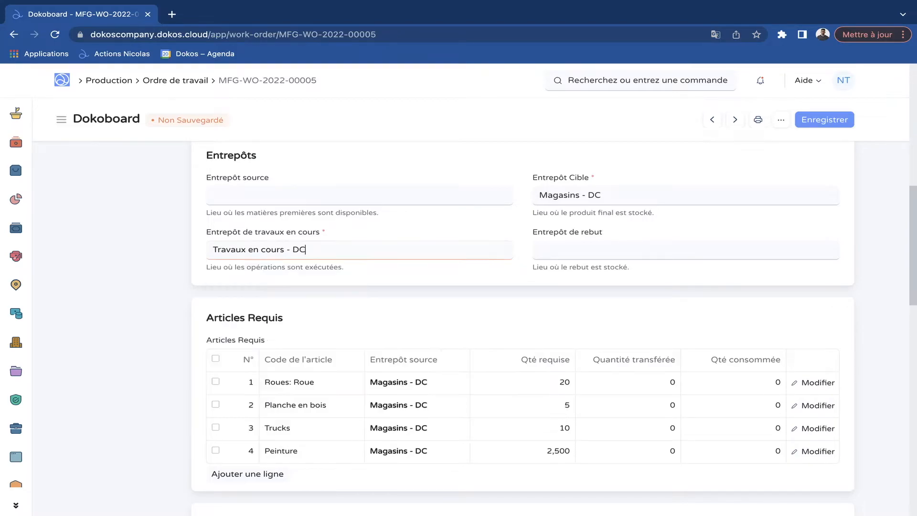
Check the required articles of MFG-WO-2022-00005, and save and validate the work order
{"action": "scroll", "coordinate": [523, 325], "scroll_direction": "down", "scroll_amount": 2}
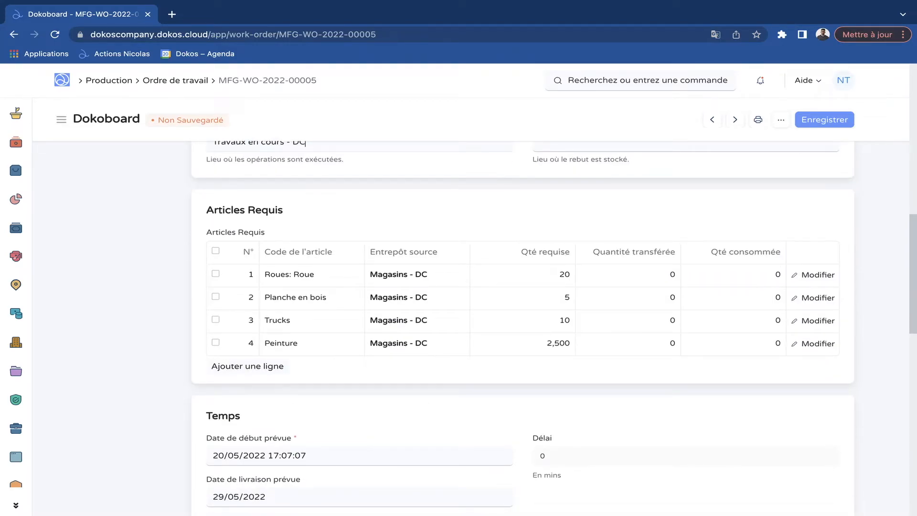
{"action": "left_click", "coordinate": [828, 118]}
{"action": "left_click", "coordinate": [828, 118]}
{"action": "left_click", "coordinate": [613, 160]}
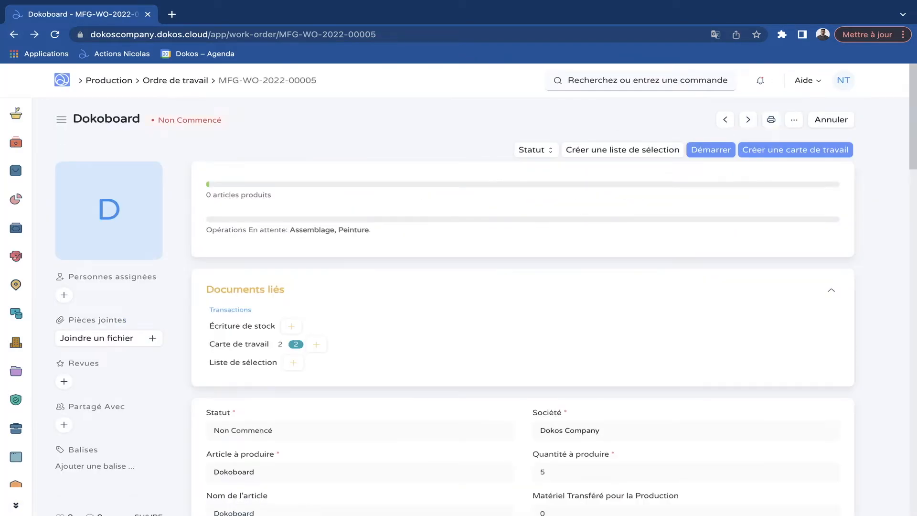
Open the Peinture Carte de travail linked to the work order and examine its timing details
{"action": "scroll", "coordinate": [523, 324], "scroll_direction": "down", "scroll_amount": 2}
{"action": "scroll", "coordinate": [523, 325], "scroll_direction": "up", "scroll_amount": 1}
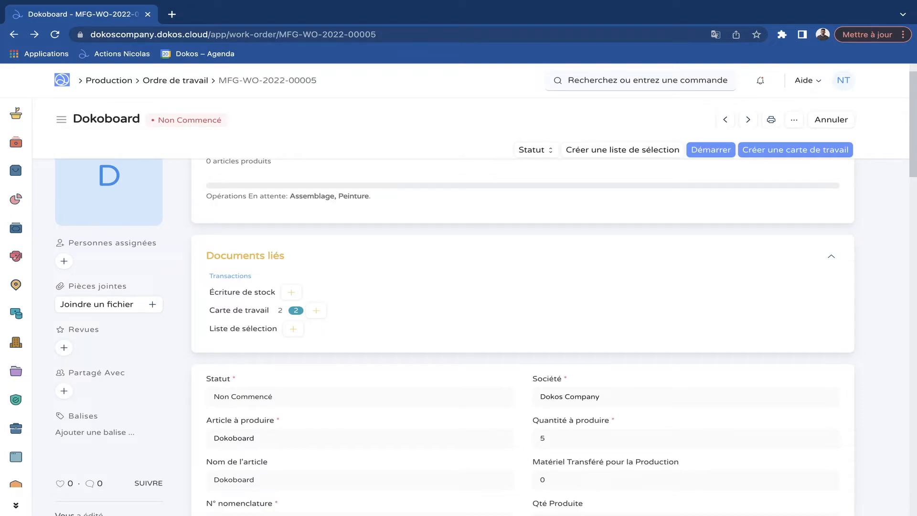
{"action": "left_click", "coordinate": [239, 310]}
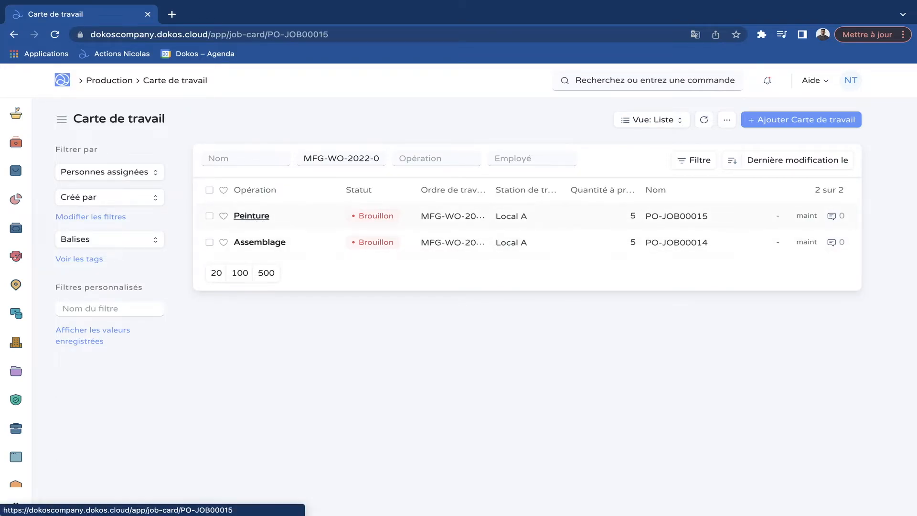
{"action": "left_click", "coordinate": [251, 216]}
{"action": "scroll", "coordinate": [252, 216], "scroll_direction": "down", "scroll_amount": 3}
{"action": "scroll", "coordinate": [554, 334], "scroll_direction": "down", "scroll_amount": 5}
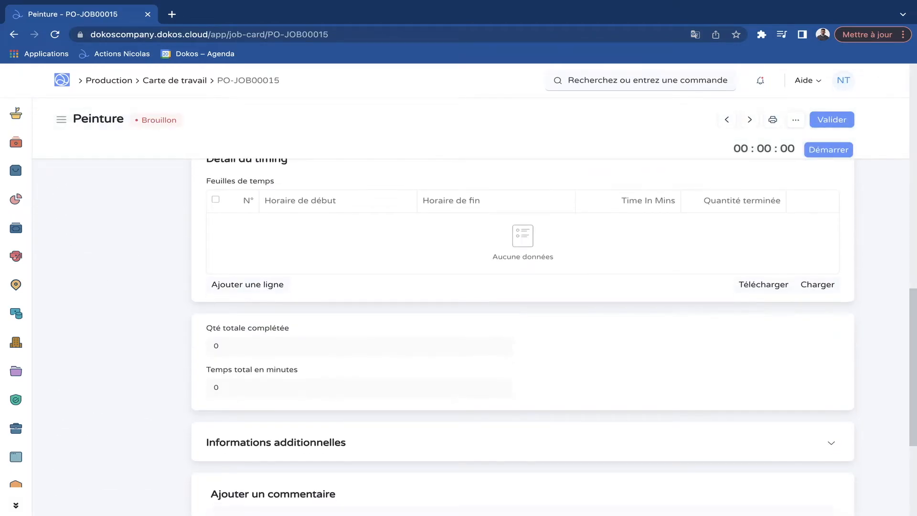
{"action": "scroll", "coordinate": [523, 334], "scroll_direction": "down", "scroll_amount": 1}
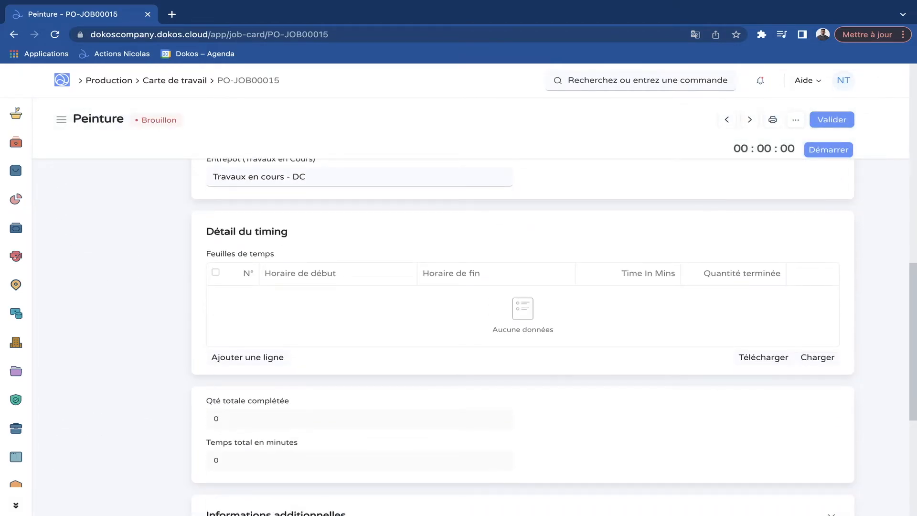
Add an empty row to the Peinture card's Feuilles de temps and return to the work order without saving
{"action": "left_click", "coordinate": [247, 358]}
{"action": "scroll", "coordinate": [522, 334], "scroll_direction": "down", "scroll_amount": 2}
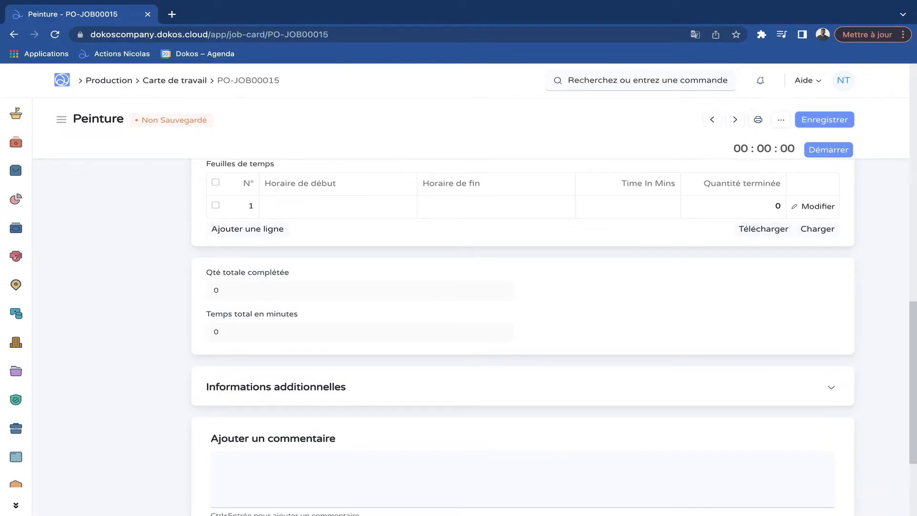
{"action": "key", "text": "alt+Left"}
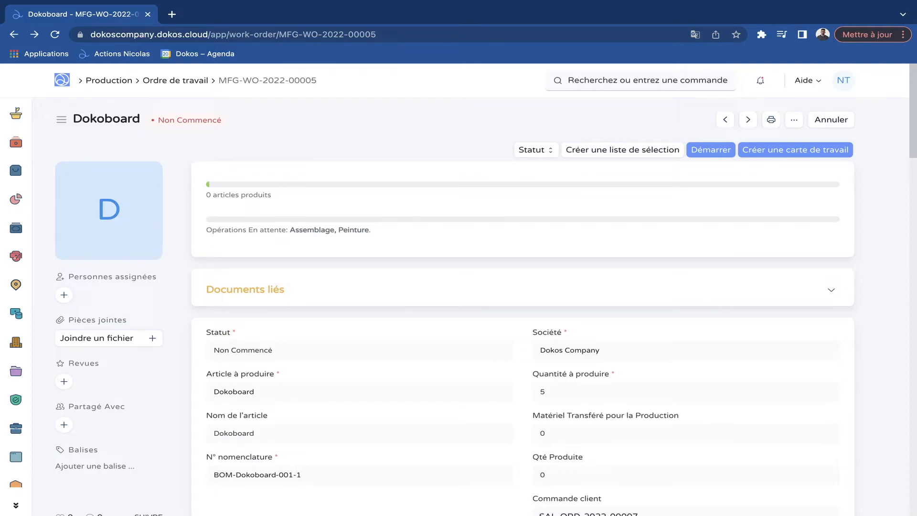
Start work order MFG-WO-2022-00005 with a material transfer for 5 units and set its Entrepôt source par défaut to Bien en transit - DC
{"action": "left_click", "coordinate": [711, 150]}
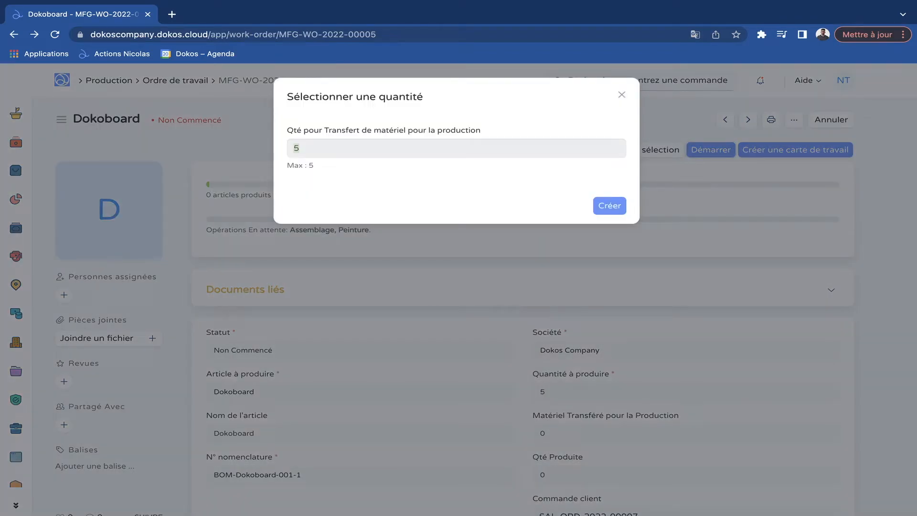
{"action": "left_click", "coordinate": [609, 206]}
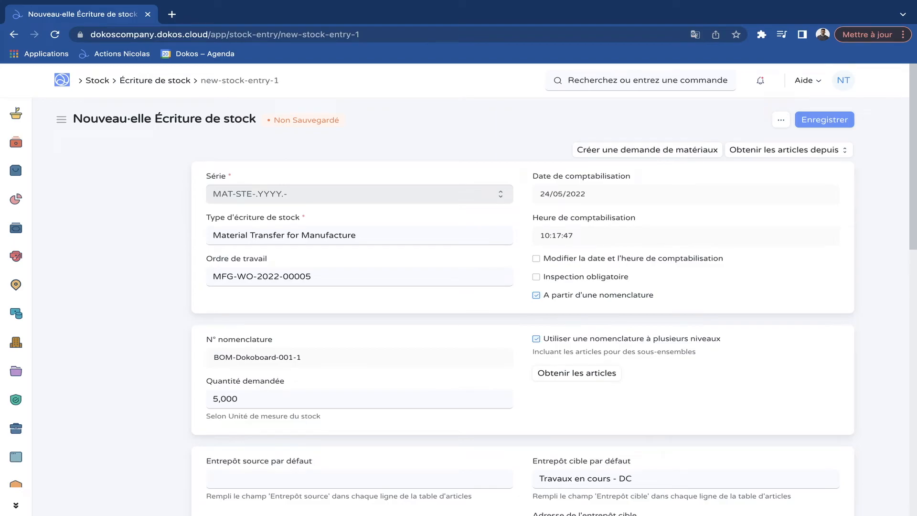
{"action": "scroll", "coordinate": [522, 289], "scroll_direction": "down", "scroll_amount": 1}
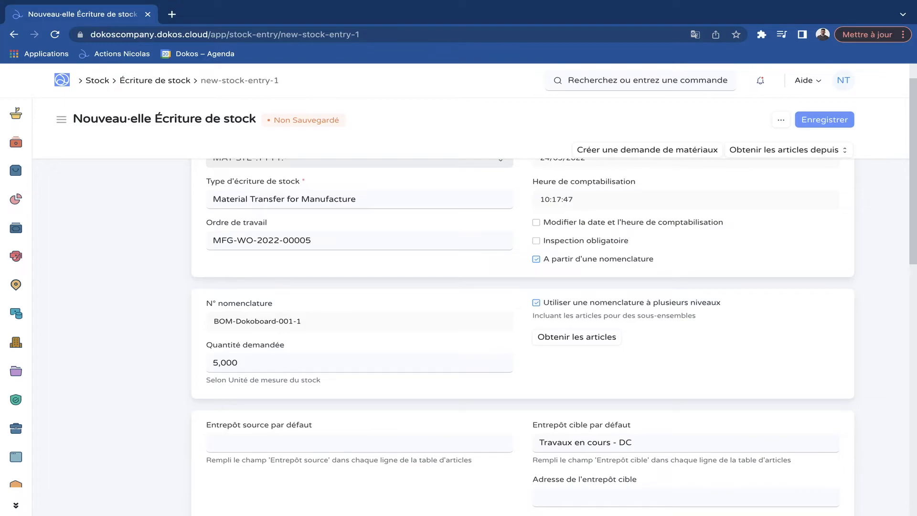
{"action": "scroll", "coordinate": [523, 337], "scroll_direction": "down", "scroll_amount": 3}
{"action": "left_click", "coordinate": [360, 293]}
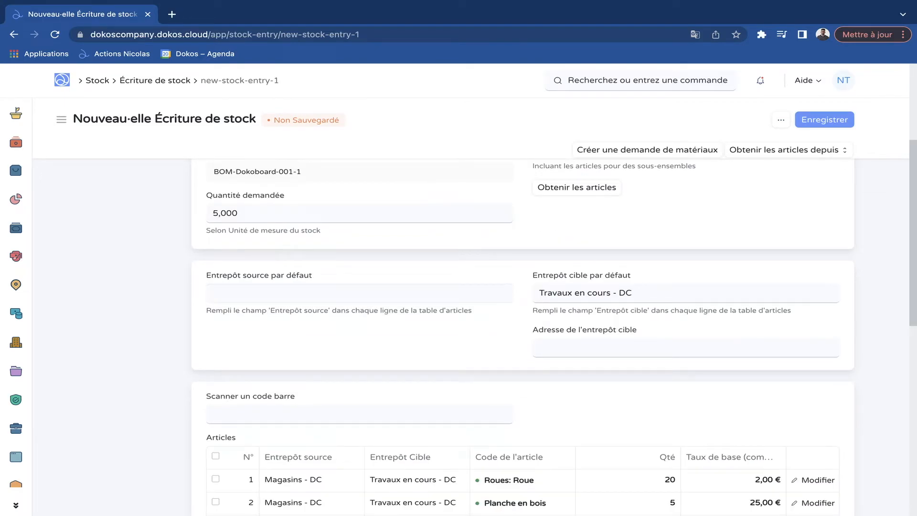
{"action": "left_click", "coordinate": [260, 323]}
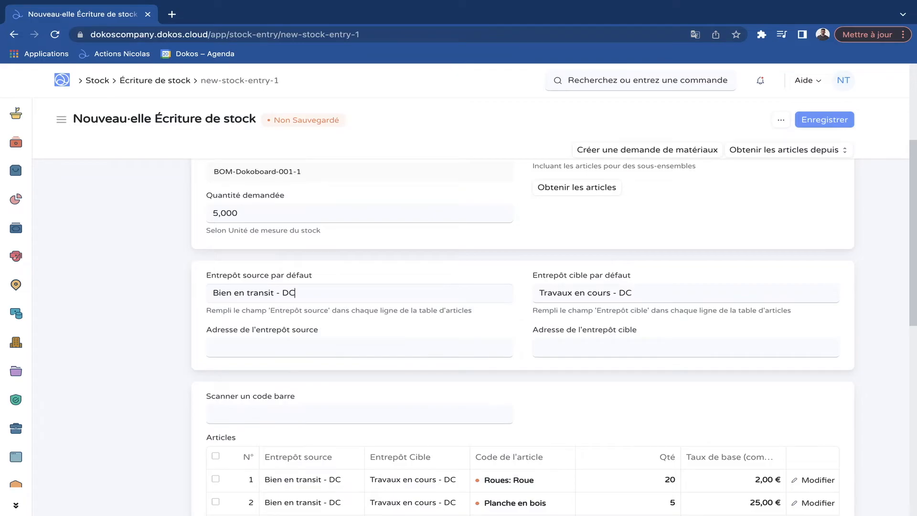
Check the articles of the material transfer, save and validate the stock entry, and return to the work order
{"action": "scroll", "coordinate": [523, 337], "scroll_direction": "down", "scroll_amount": 1}
{"action": "scroll", "coordinate": [522, 337], "scroll_direction": "down", "scroll_amount": 3}
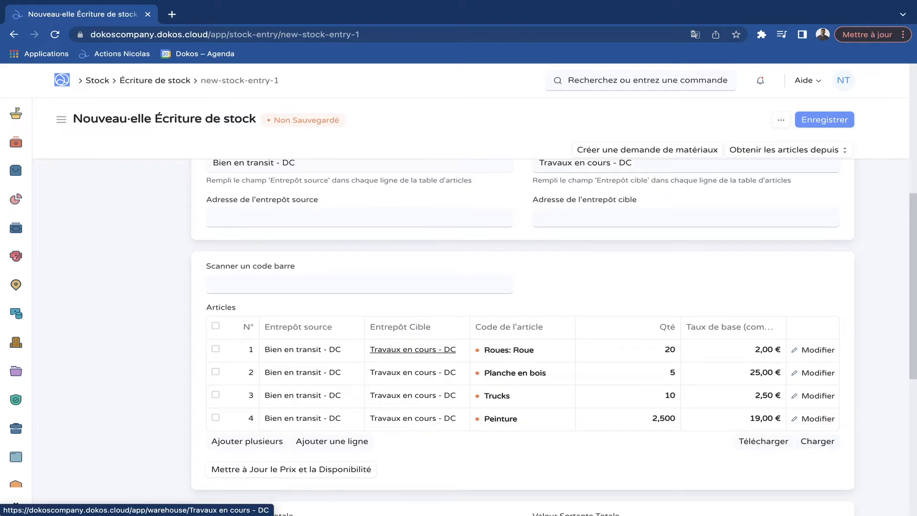
{"action": "key", "text": "ctrl+s"}
{"action": "key", "text": "ctrl+s"}
{"action": "key", "text": "alt+Left"}
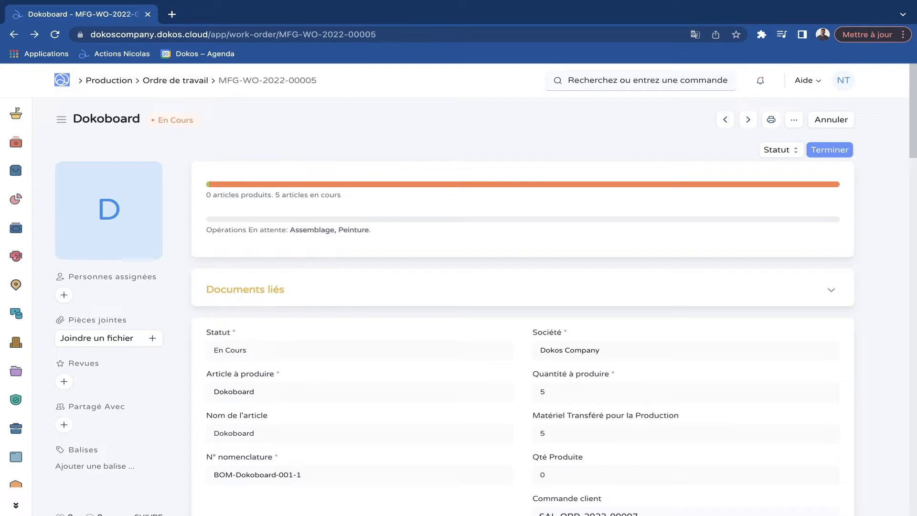
Open the linked Peinture Carte de travail and log 25/05/2022 09:21:35 to 10:21:49 with completed quantity 5 in its Feuilles de temps
{"action": "scroll", "coordinate": [286, 210], "scroll_direction": "down", "scroll_amount": 1}
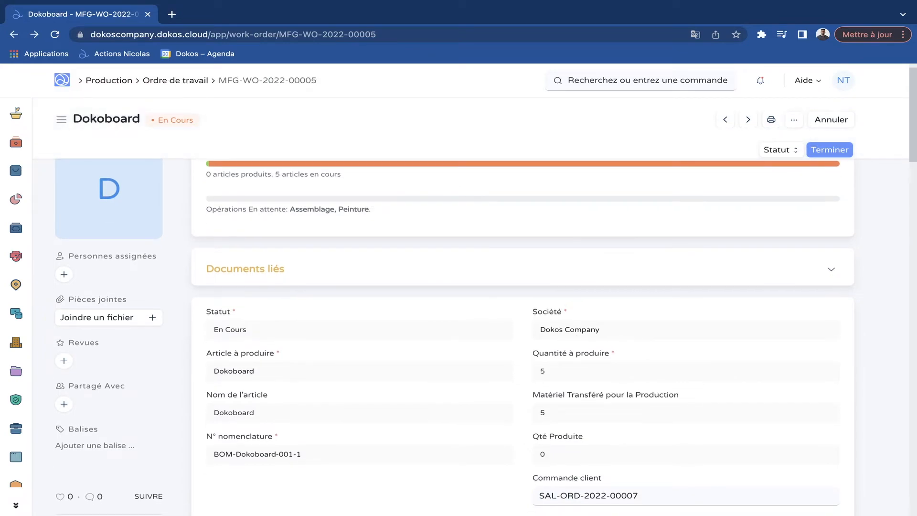
{"action": "scroll", "coordinate": [458, 286], "scroll_direction": "up", "scroll_amount": 1}
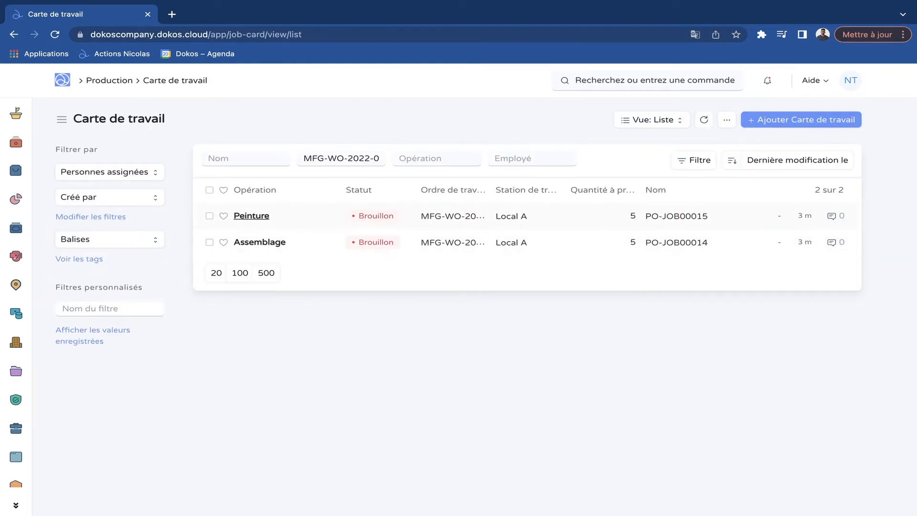
{"action": "left_click", "coordinate": [254, 213]}
{"action": "scroll", "coordinate": [478, 287], "scroll_direction": "down", "scroll_amount": 5}
{"action": "scroll", "coordinate": [522, 306], "scroll_direction": "up", "scroll_amount": 7}
{"action": "scroll", "coordinate": [523, 306], "scroll_direction": "down", "scroll_amount": 8}
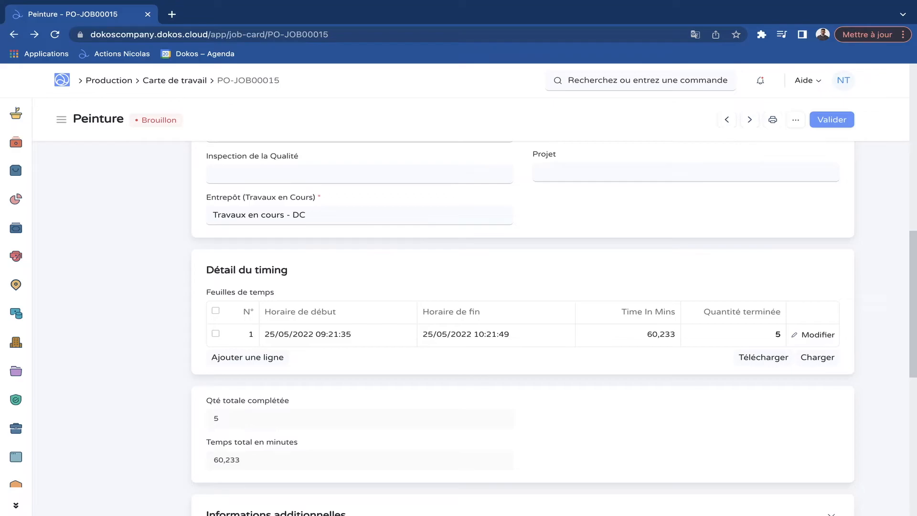
Review the production details of the Peinture Carte de travail and validate it
{"action": "scroll", "coordinate": [523, 306], "scroll_direction": "up", "scroll_amount": 2}
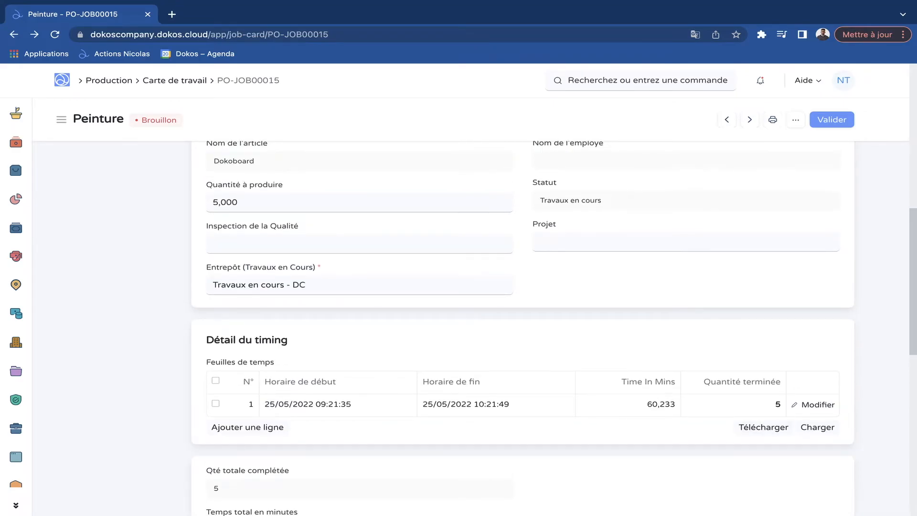
{"action": "scroll", "coordinate": [523, 305], "scroll_direction": "up", "scroll_amount": 5}
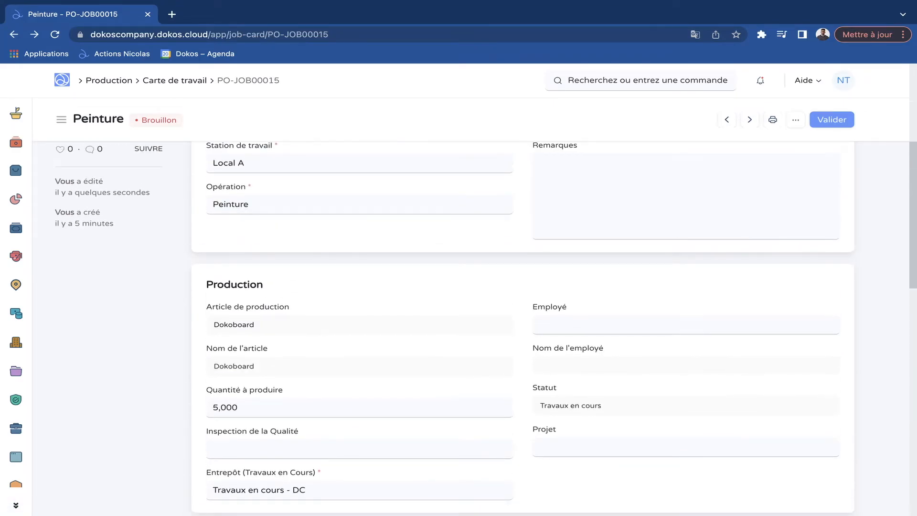
{"action": "left_click", "coordinate": [831, 119]}
{"action": "left_click", "coordinate": [650, 179]}
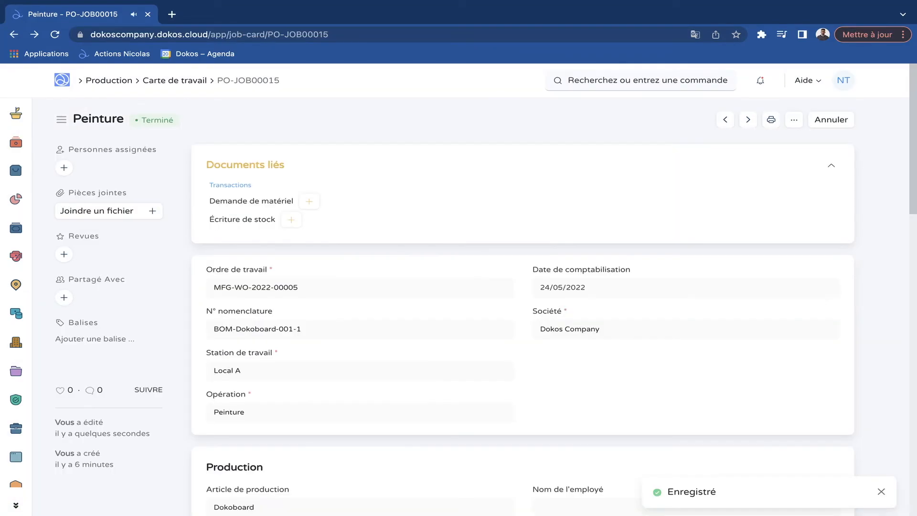
Open the Assemblage Carte de travail, complete its Feuilles de temps row, and save and validate the card
{"action": "scroll", "coordinate": [523, 242], "scroll_direction": "left", "scroll_amount": 5}
{"action": "scroll", "coordinate": [522, 242], "scroll_direction": "left", "scroll_amount": 3}
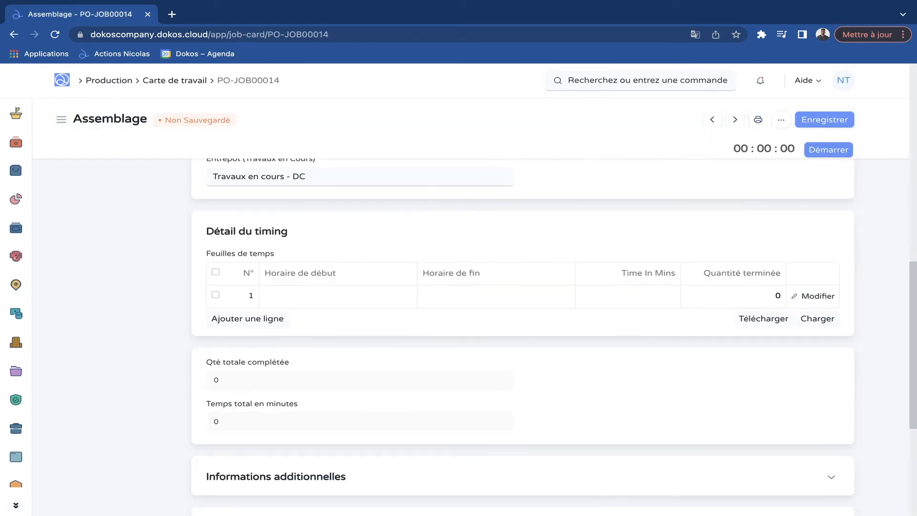
{"action": "left_click", "coordinate": [750, 296]}
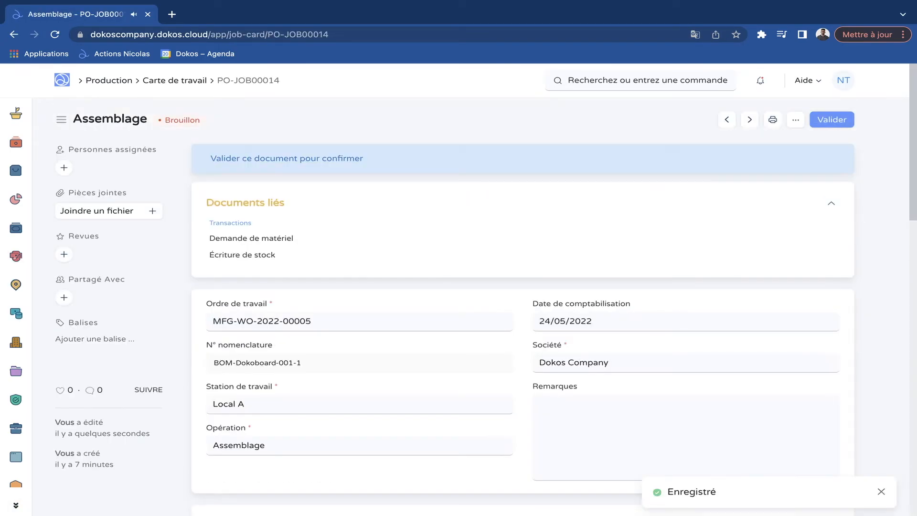
{"action": "key", "text": "ctrl+s"}
{"action": "key", "text": "Return"}
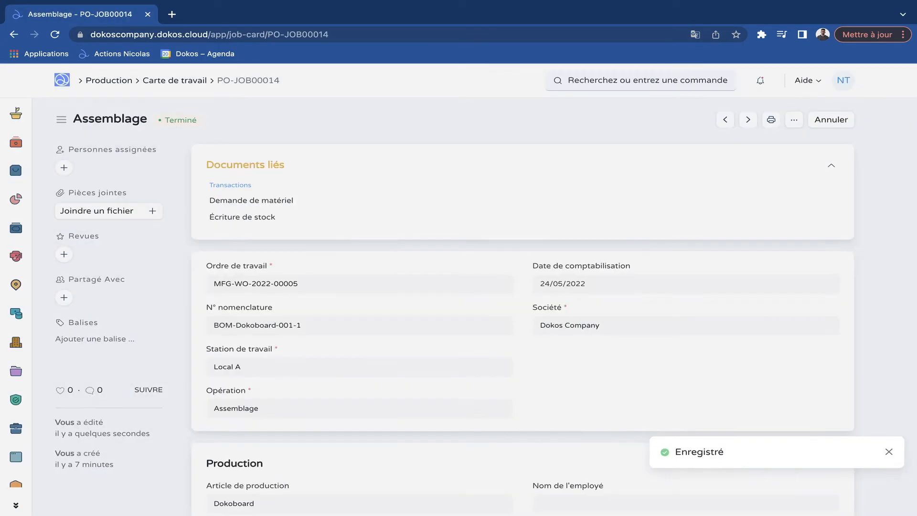
Finish work order MFG-WO-2022-00005 for a production quantity of 5 and save the resulting Manufacture stock entry
{"action": "scroll", "coordinate": [523, 242], "scroll_direction": "left", "scroll_amount": 5}
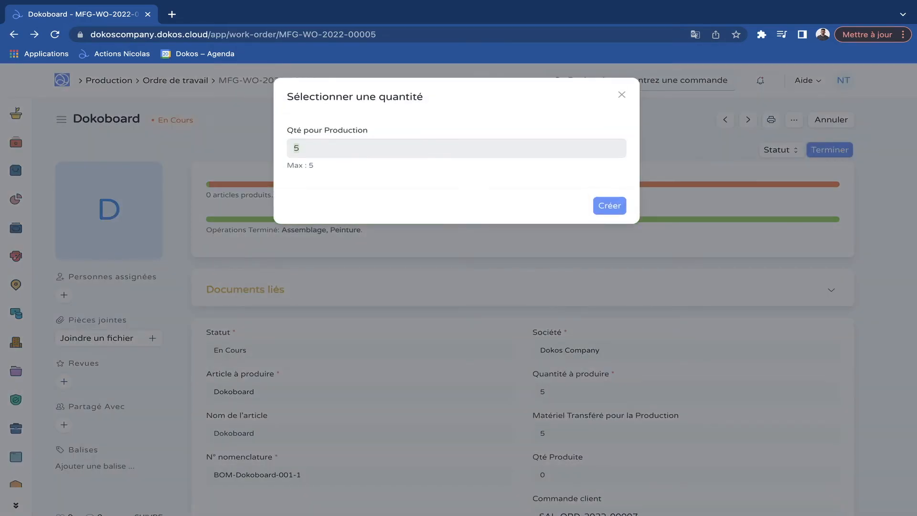
{"action": "left_click", "coordinate": [610, 206]}
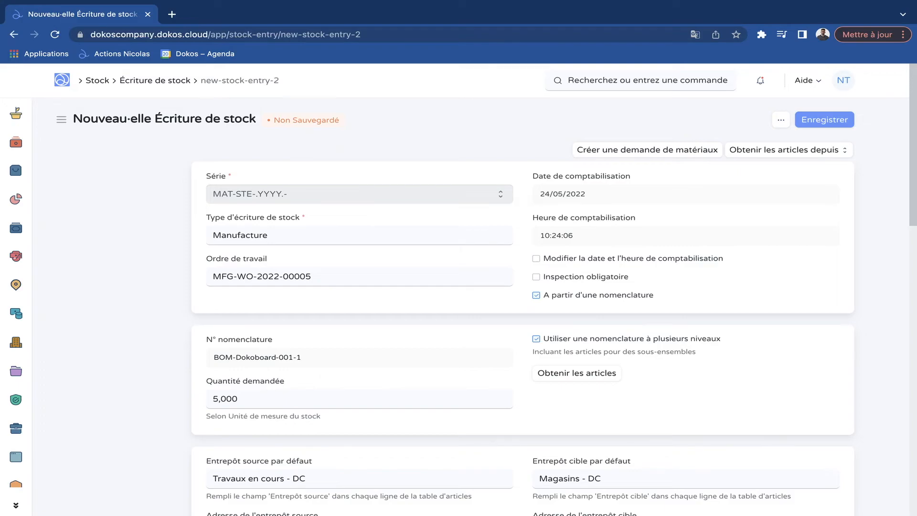
{"action": "scroll", "coordinate": [522, 334], "scroll_direction": "down", "scroll_amount": 7}
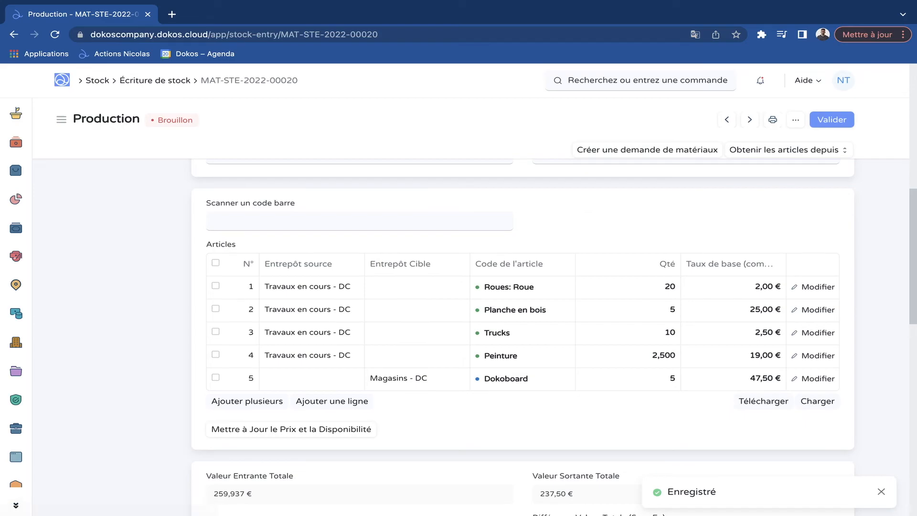
Check the Est un article fini option on the Dokoboard and Roues rows, and validate the production stock entry
{"action": "left_click", "coordinate": [813, 379]}
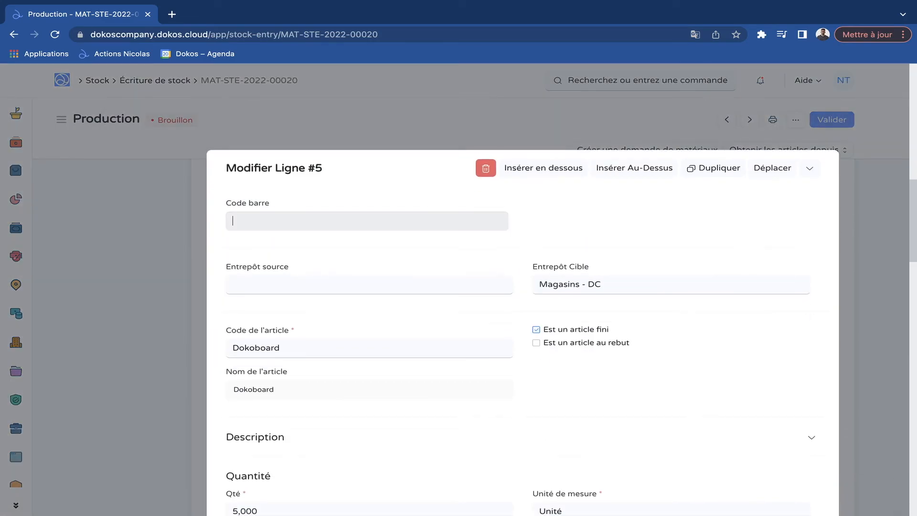
{"action": "left_click_drag", "start_coordinate": [543, 329], "coordinate": [609, 329]}
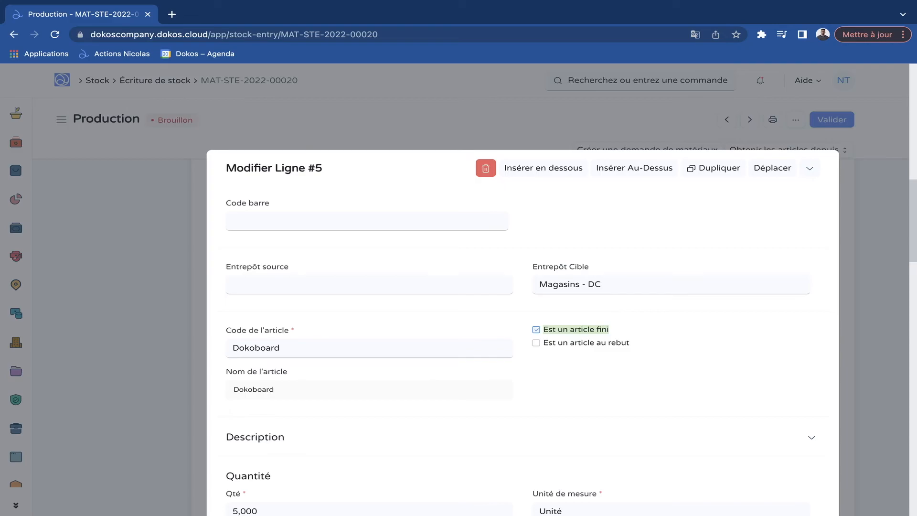
{"action": "key", "text": "Escape"}
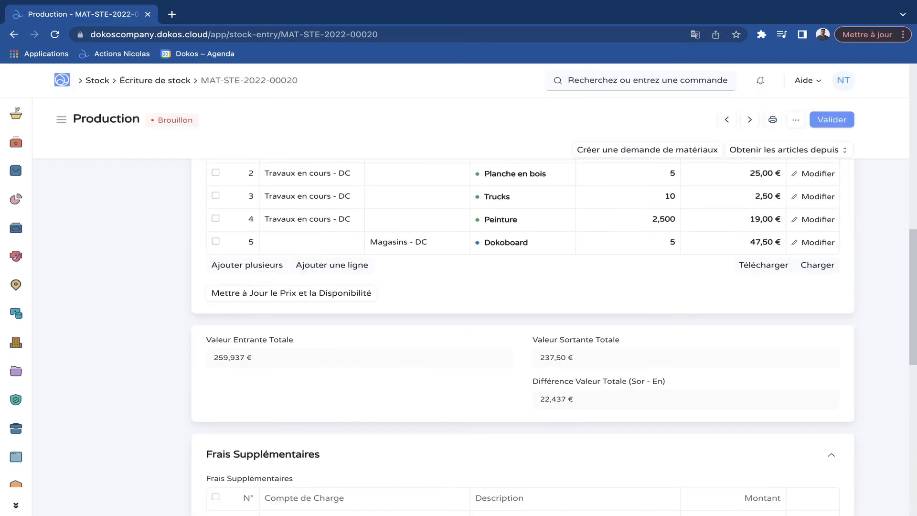
{"action": "left_click", "coordinate": [812, 283]}
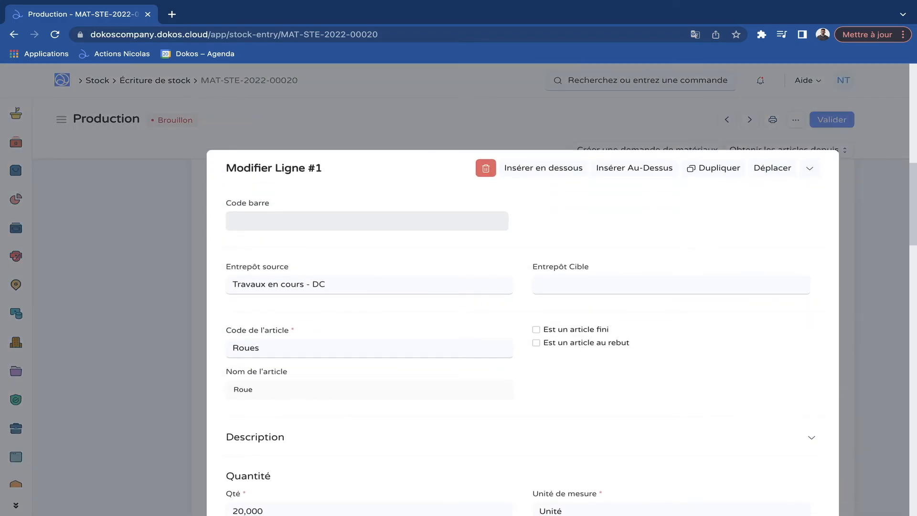
{"action": "key", "text": "Escape"}
{"action": "left_click", "coordinate": [831, 120]}
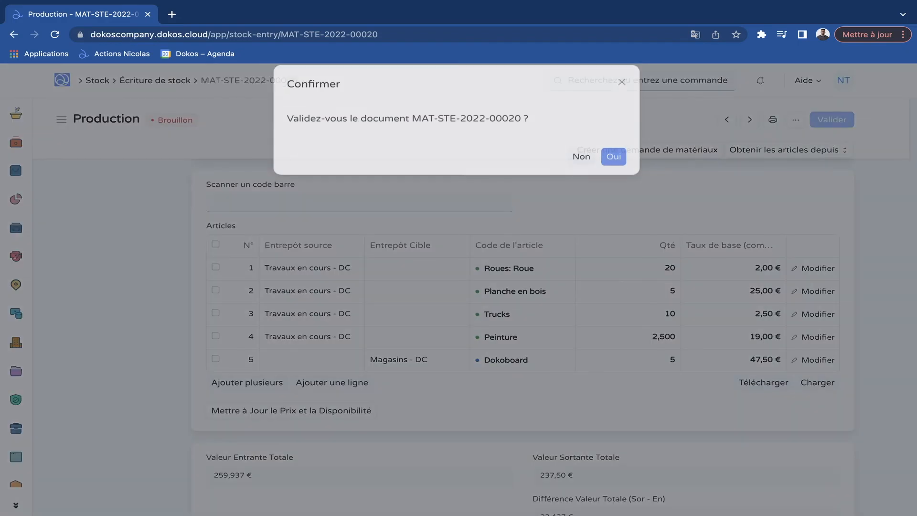
{"action": "left_click", "coordinate": [615, 156]}
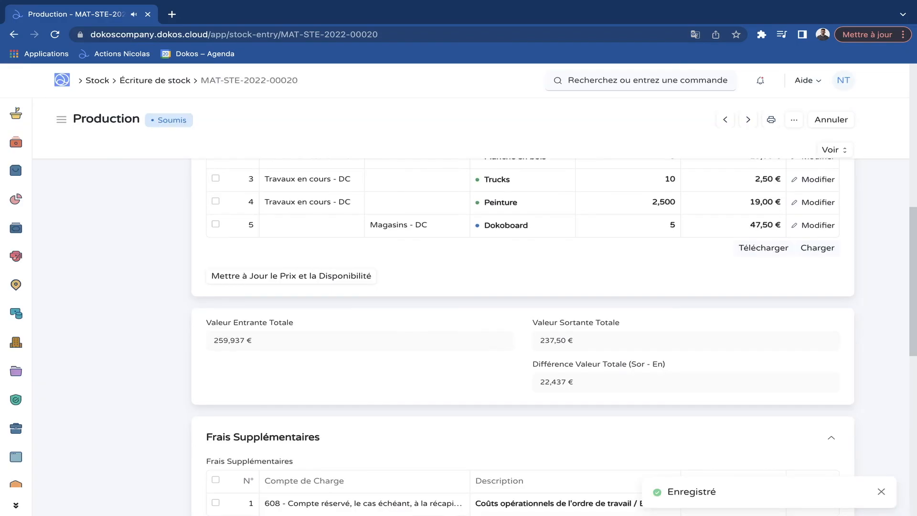
Review the articles of the validated production entry and open the Dokoboard work order MFG-WO-2022-00004
{"action": "scroll", "coordinate": [523, 334], "scroll_direction": "up", "scroll_amount": 3}
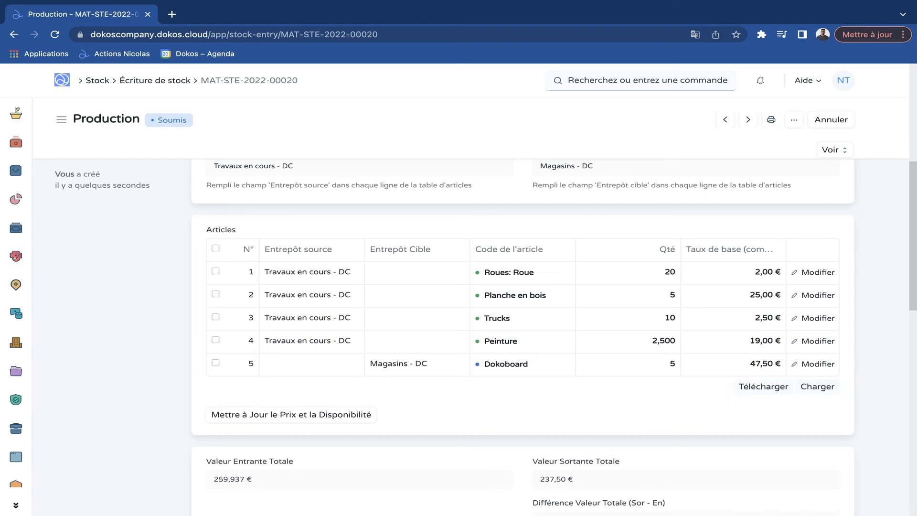
{"action": "scroll", "coordinate": [485, 333], "scroll_direction": "up", "scroll_amount": 1}
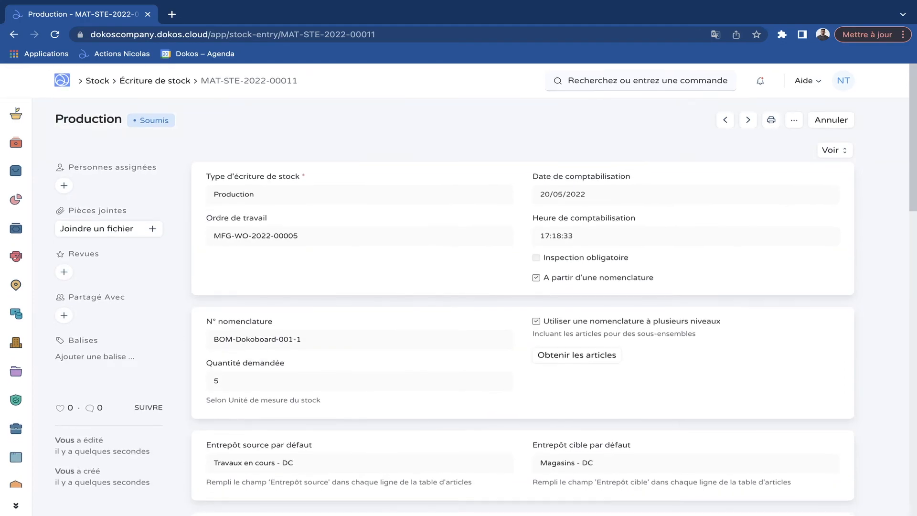
{"action": "left_click", "coordinate": [97, 80]}
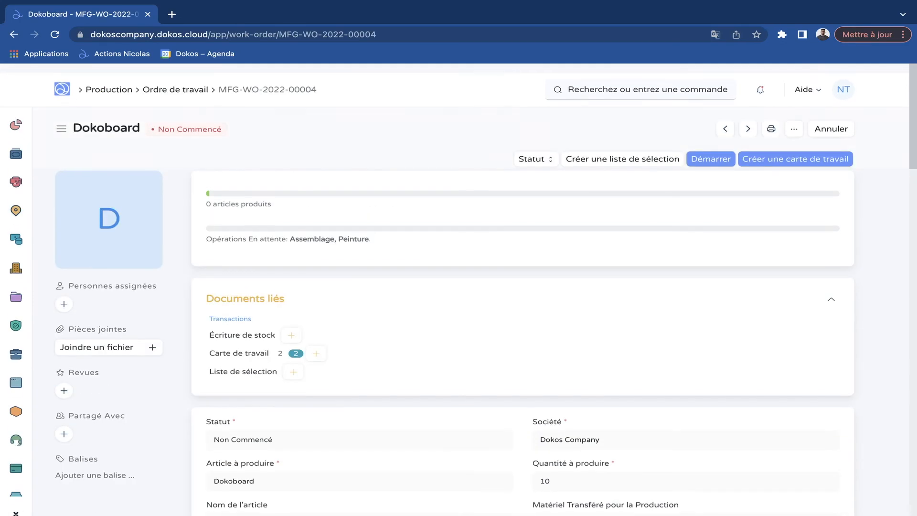